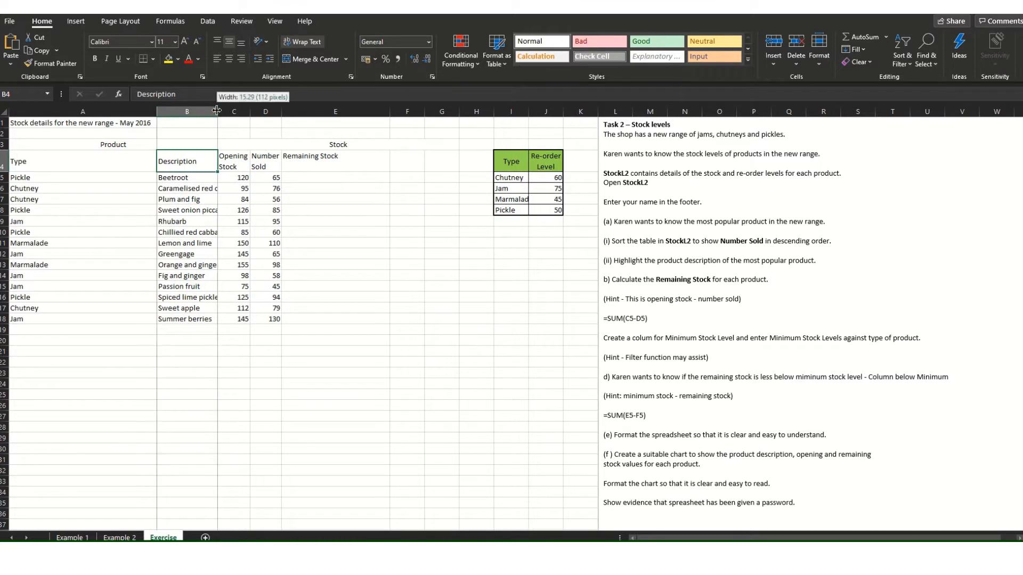
# - AutoFit column B so every product description shows in full
pyautogui.doubleClick(225, 107)
pyautogui.click(314, 158)
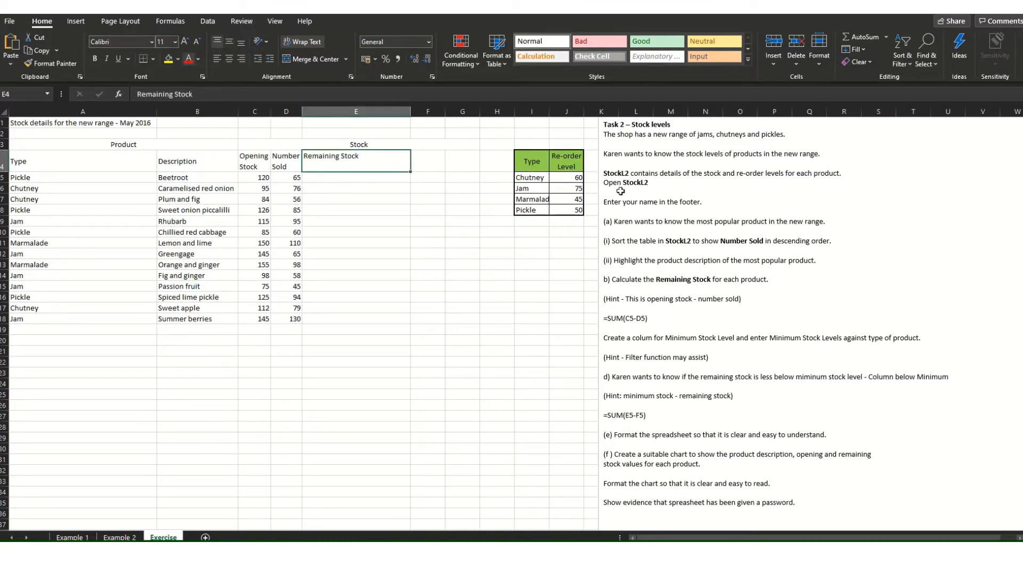
pyautogui.click(70, 22)
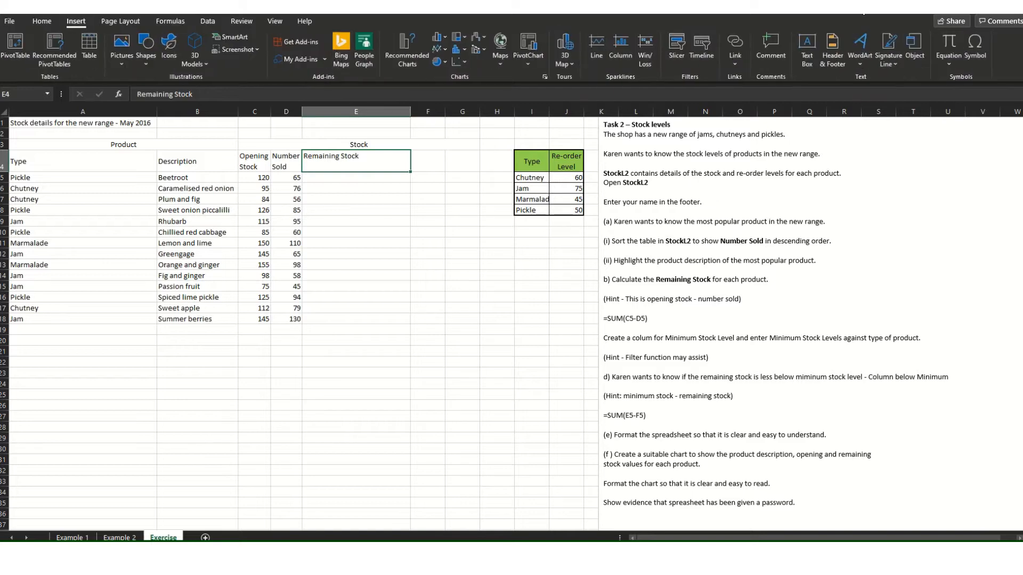
# - Add a page-number footer with the author's name in the centre, then return to Normal view
pyautogui.click(834, 53)
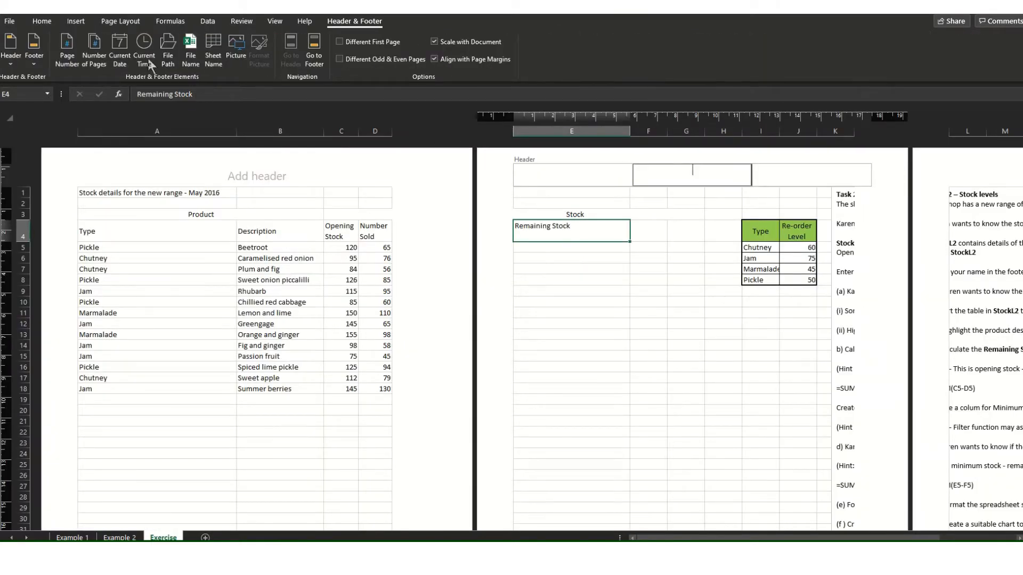
pyautogui.click(41, 60)
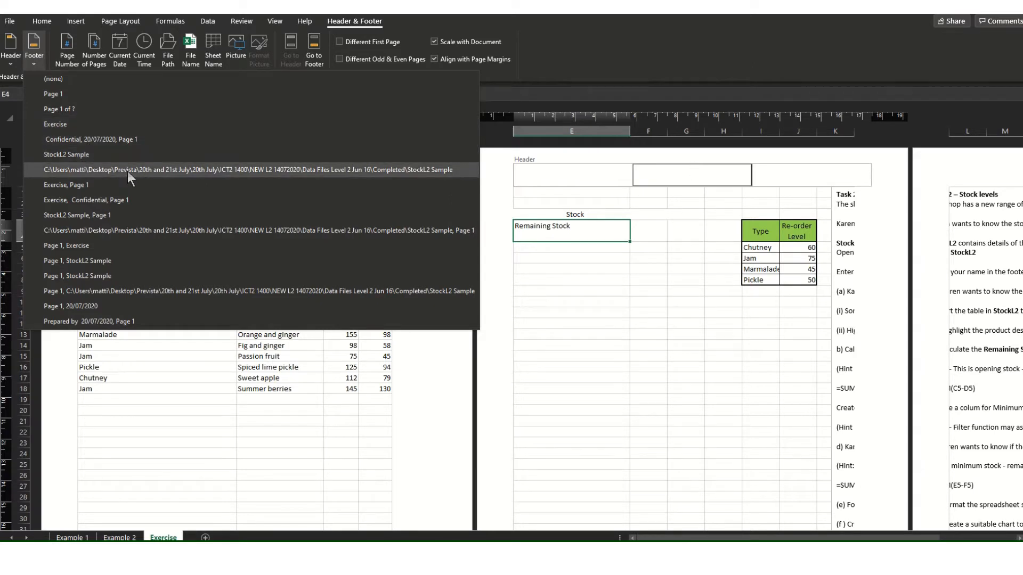
pyautogui.click(69, 109)
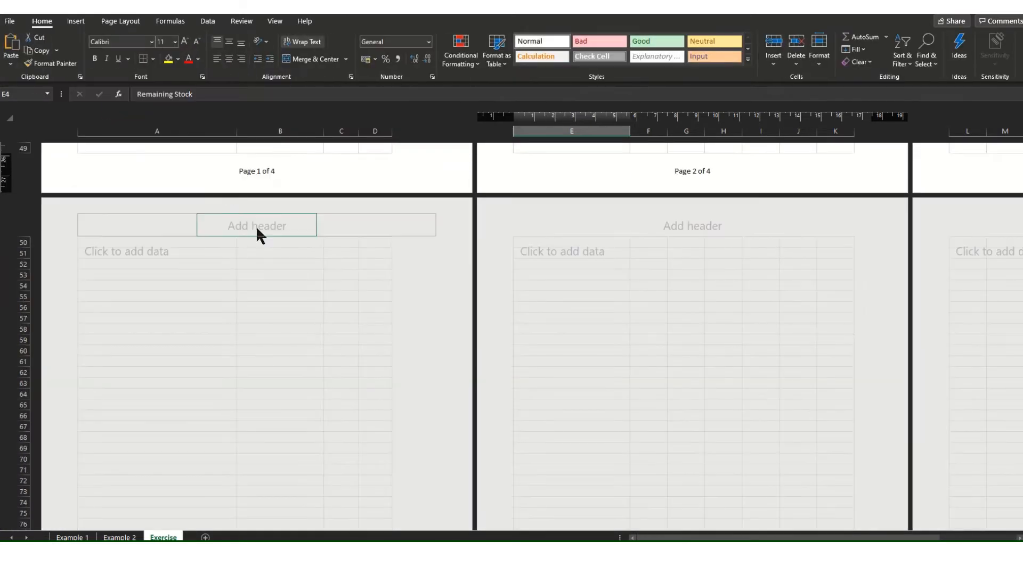
pyautogui.click(265, 172)
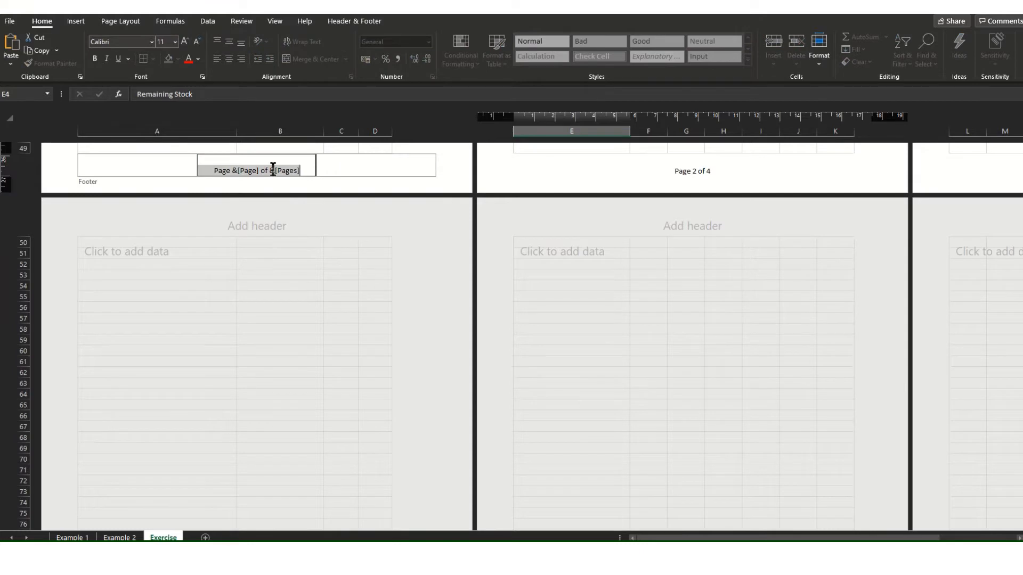
pyautogui.write('Gulliver Bowman')
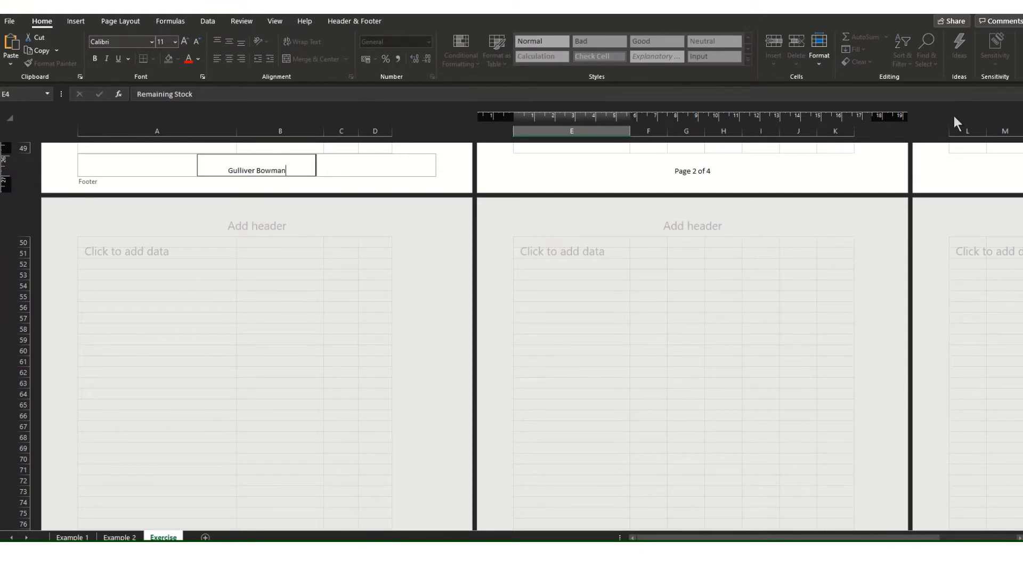
pyautogui.click(887, 196)
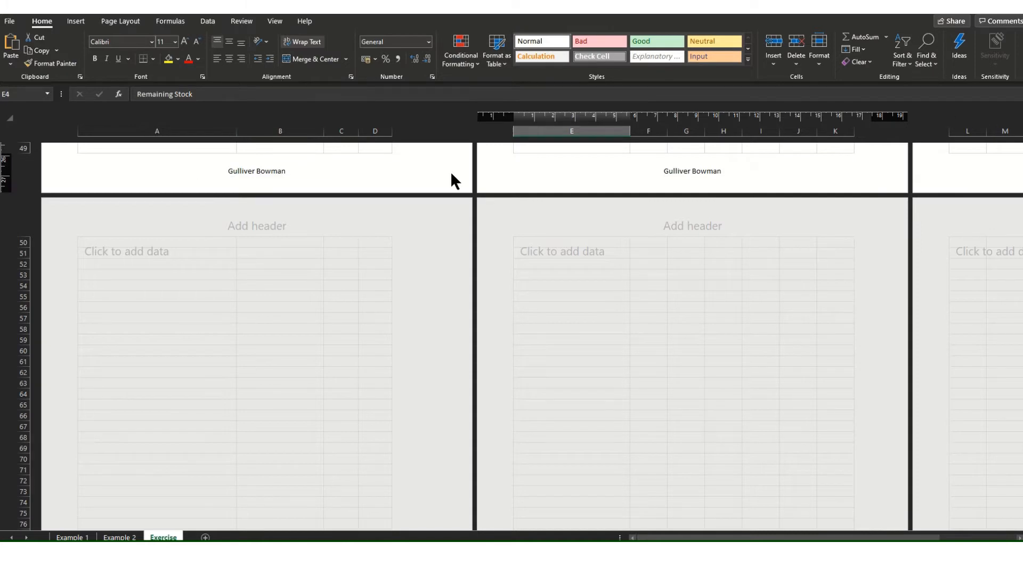
pyautogui.click(275, 21)
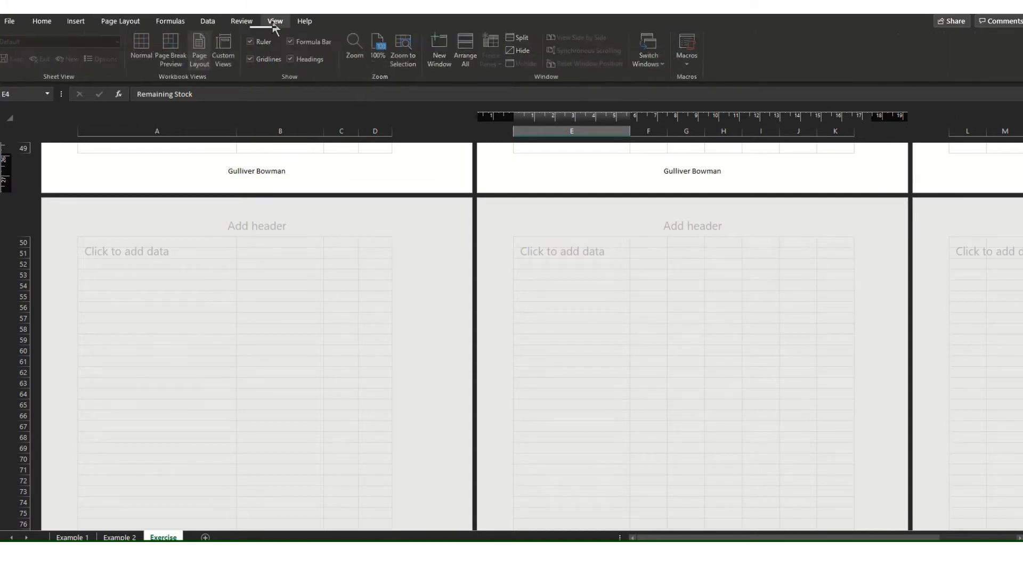
pyautogui.click(142, 48)
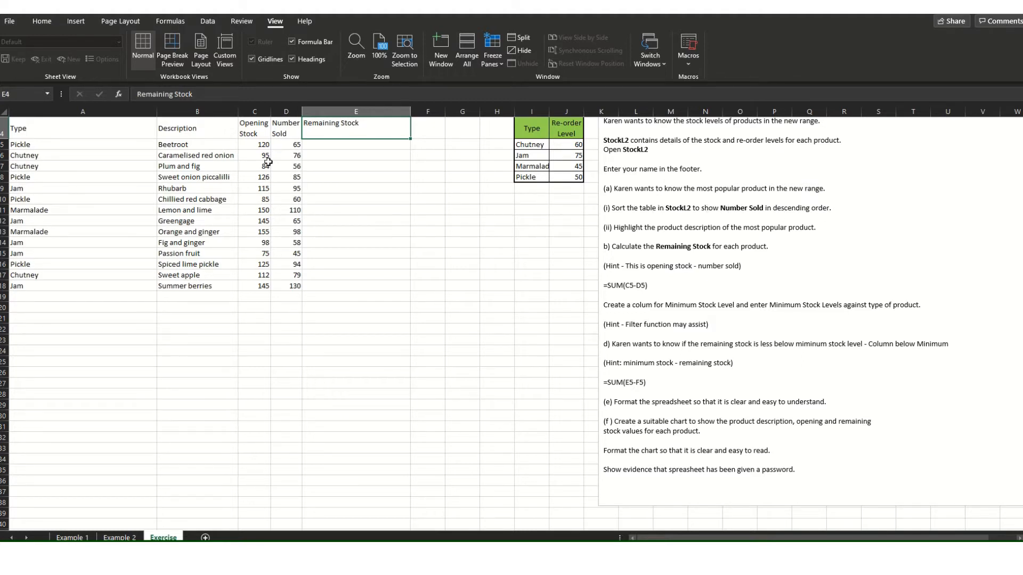
# - Sort D5:D18 largest to smallest, expanding the selection so whole rows move together
pyautogui.moveTo(289, 145); pyautogui.dragTo(289, 287)
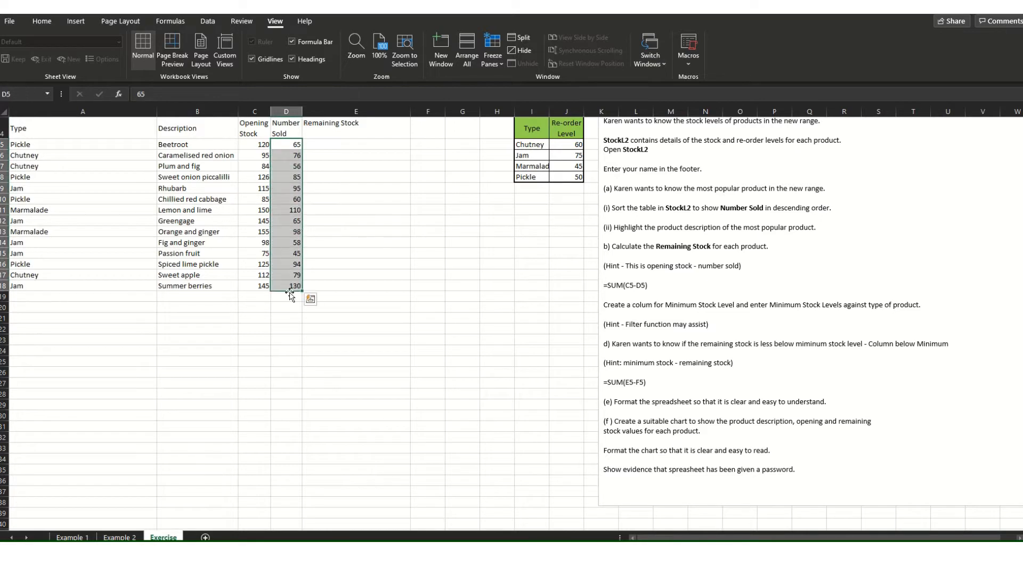
pyautogui.click(38, 21)
pyautogui.click(909, 65)
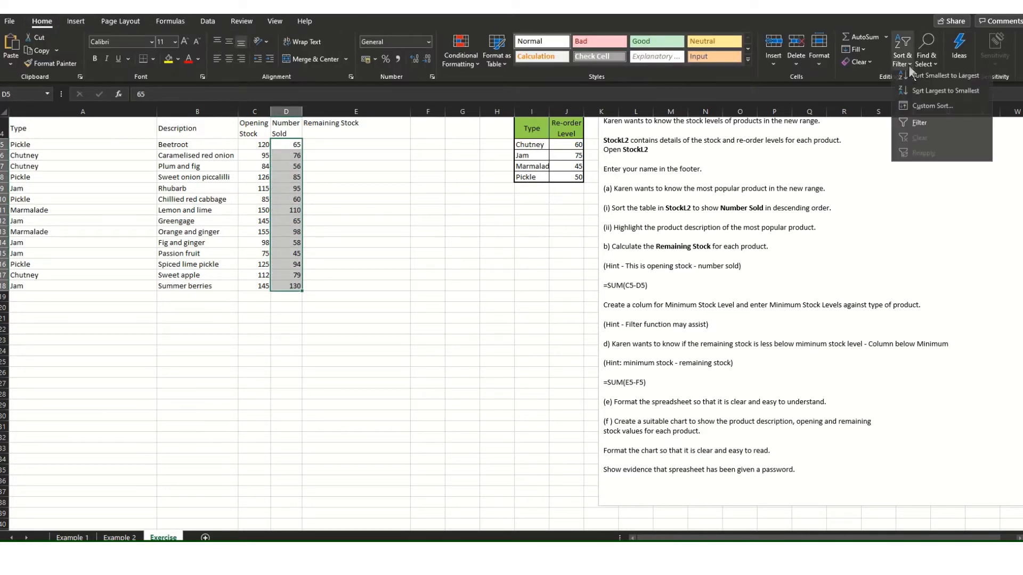
pyautogui.click(921, 96)
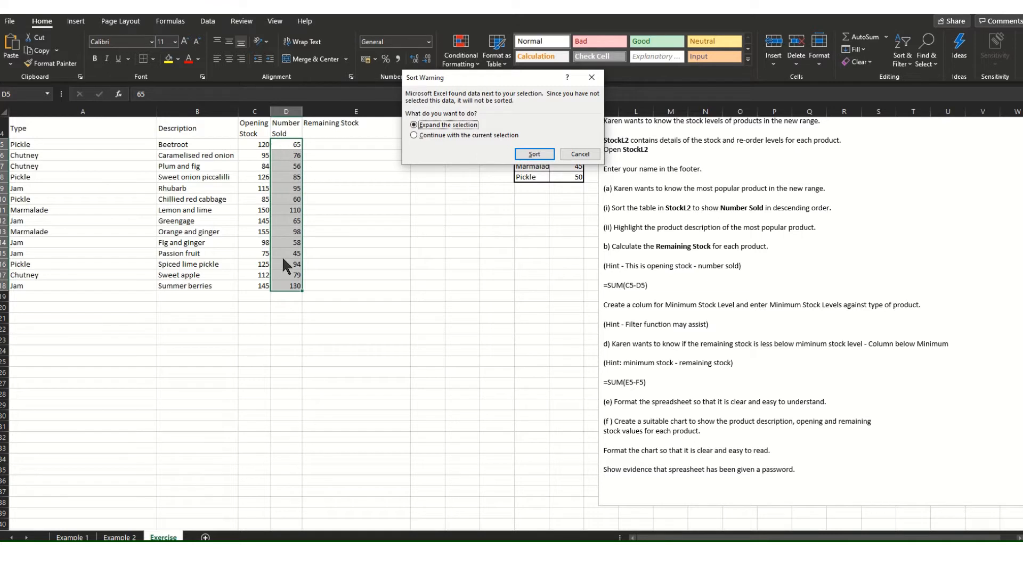
pyautogui.click(533, 154)
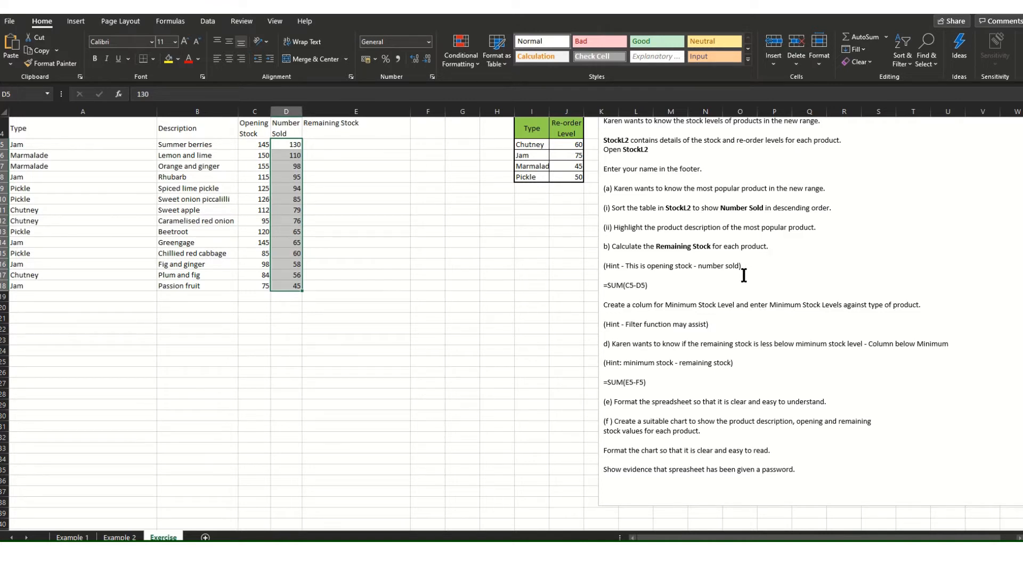
# - Enter =SUM(C5-D5) in E5 and fill it down to E18
pyautogui.click(344, 145)
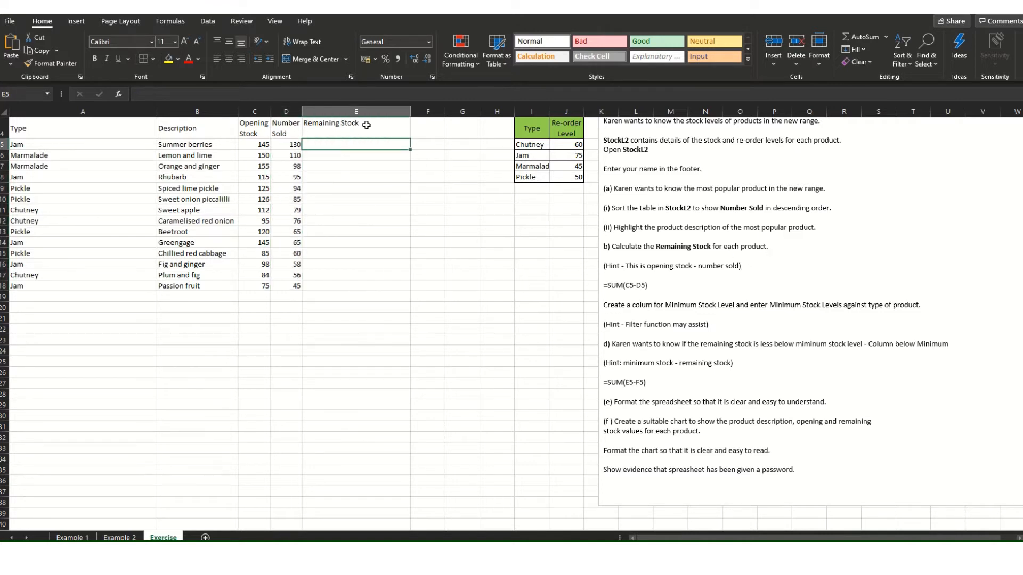
pyautogui.write('=SUM(')
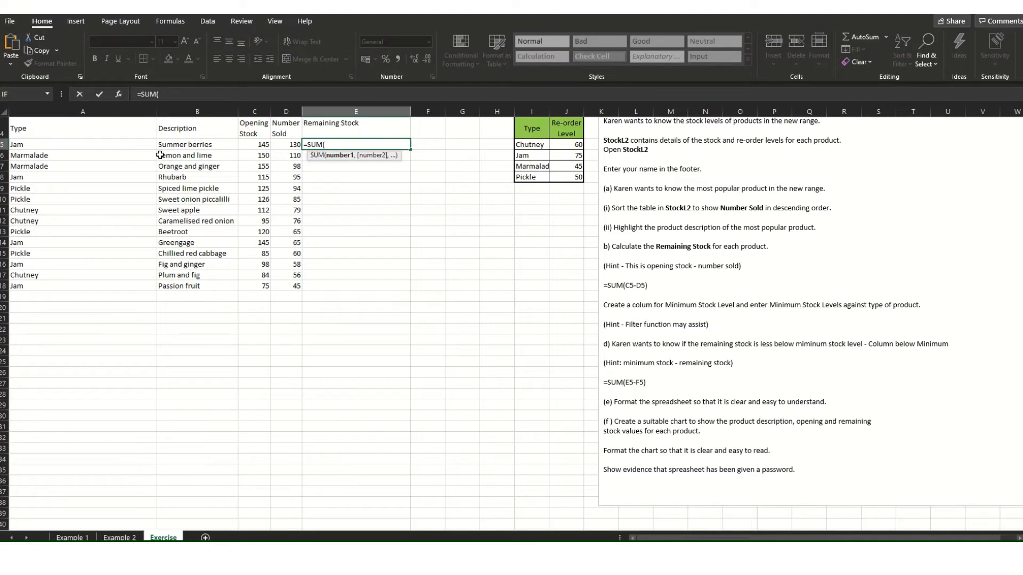
pyautogui.click(246, 143)
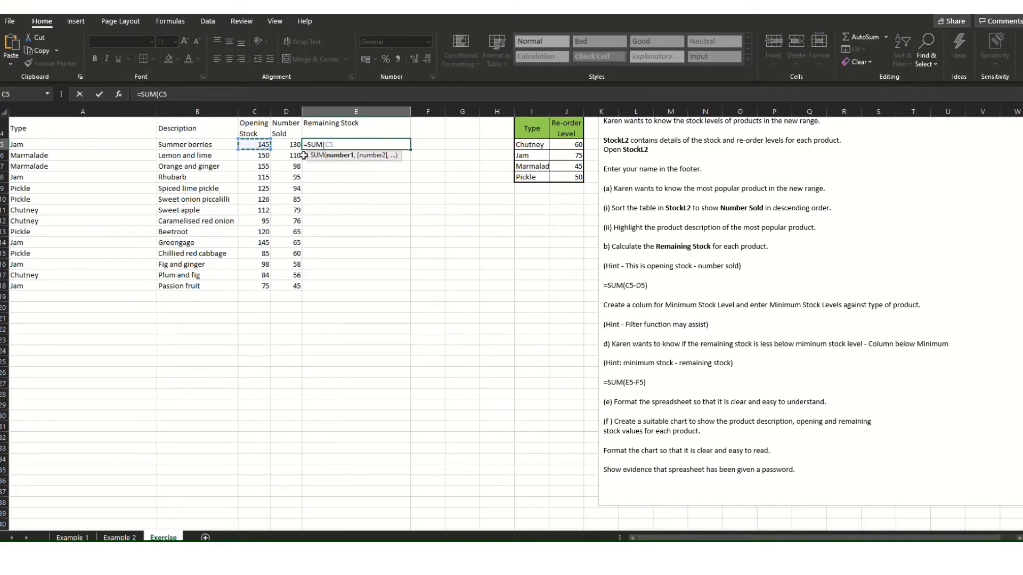
pyautogui.write('-')
pyautogui.click(284, 142)
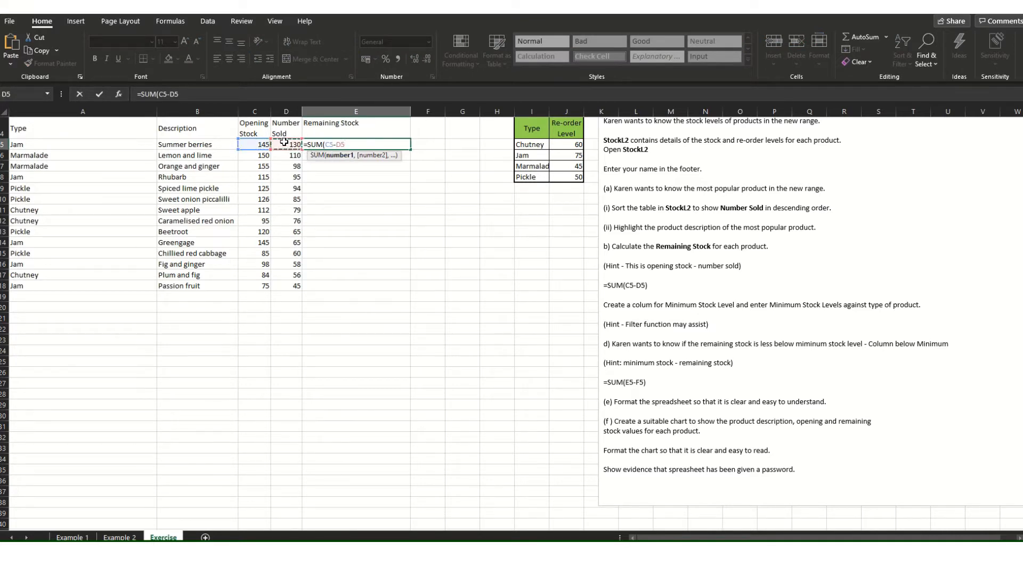
pyautogui.write(')')
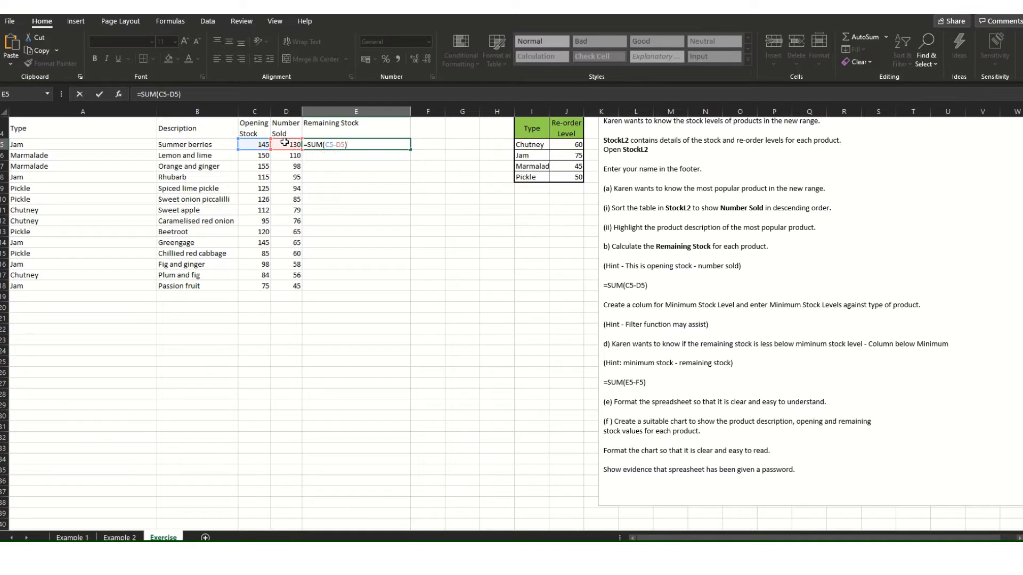
pyautogui.click(381, 165)
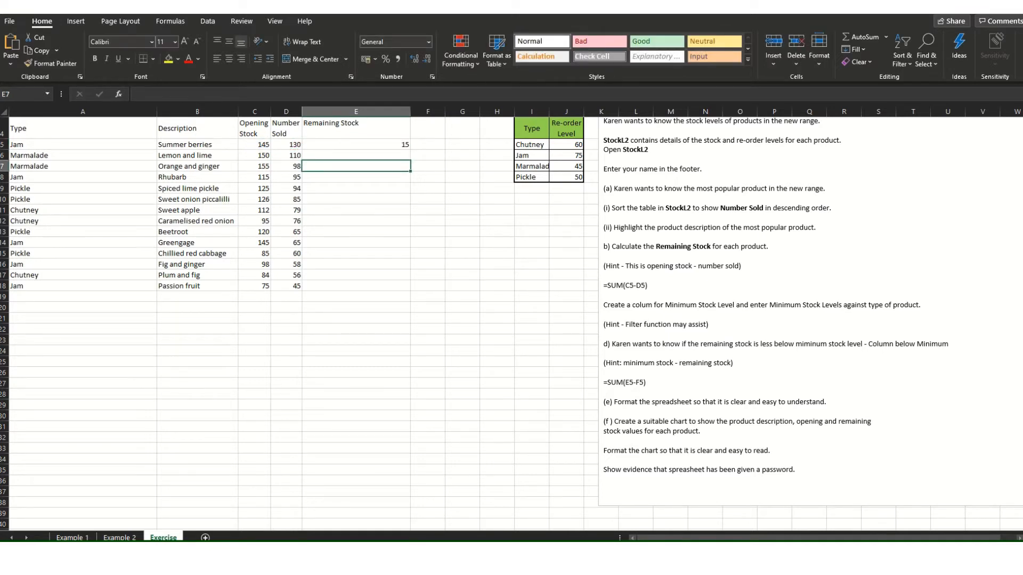
pyautogui.click(379, 145)
pyautogui.moveTo(409, 150); pyautogui.dragTo(406, 291)
# - Adjust the widths of columns D and E and check the Remaining Stock heading
pyautogui.moveTo(407, 111); pyautogui.dragTo(376, 112)
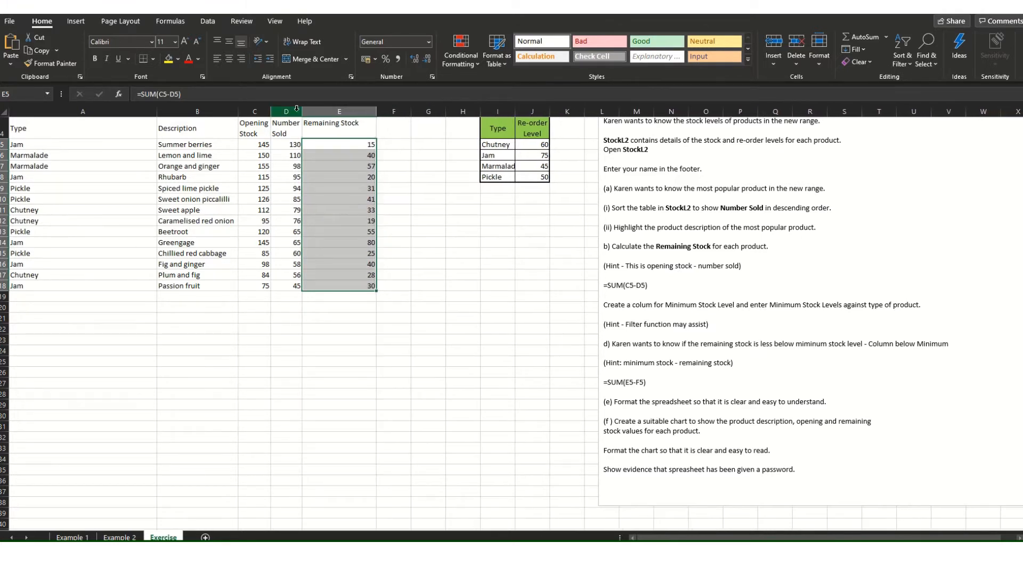
pyautogui.moveTo(302, 111); pyautogui.dragTo(310, 109)
pyautogui.click(435, 253)
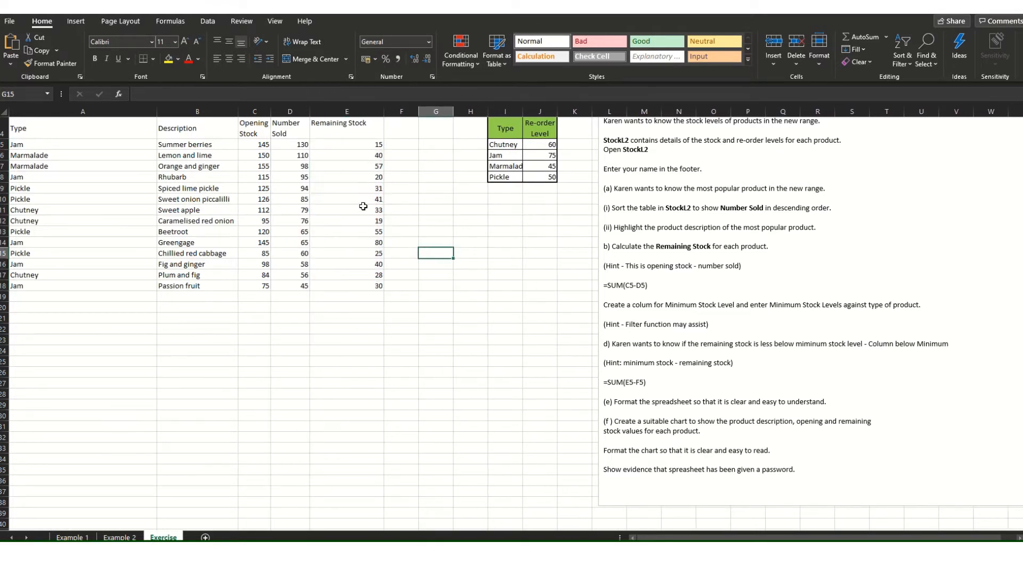
pyautogui.click(357, 126)
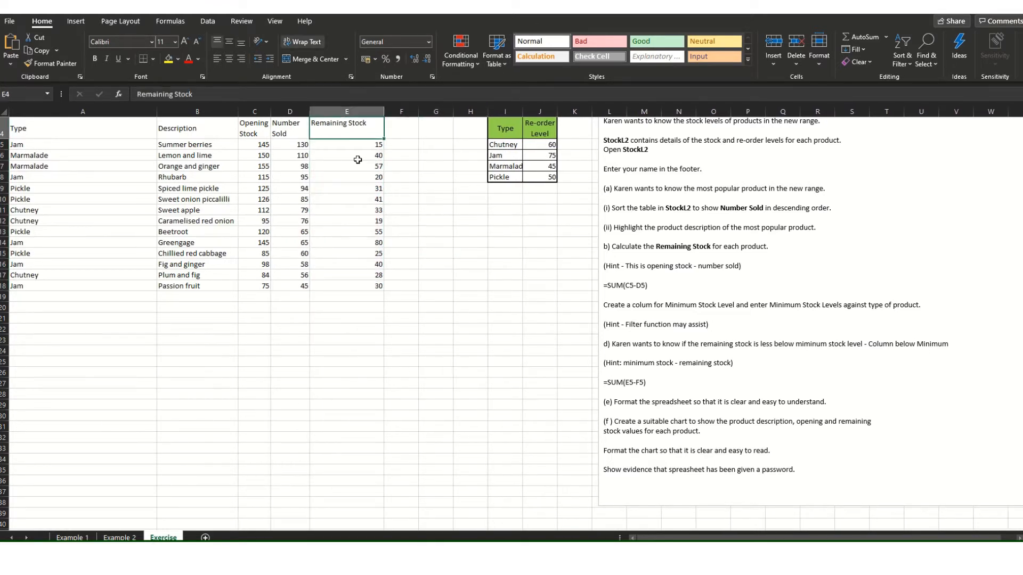
pyautogui.doubleClick(373, 127)
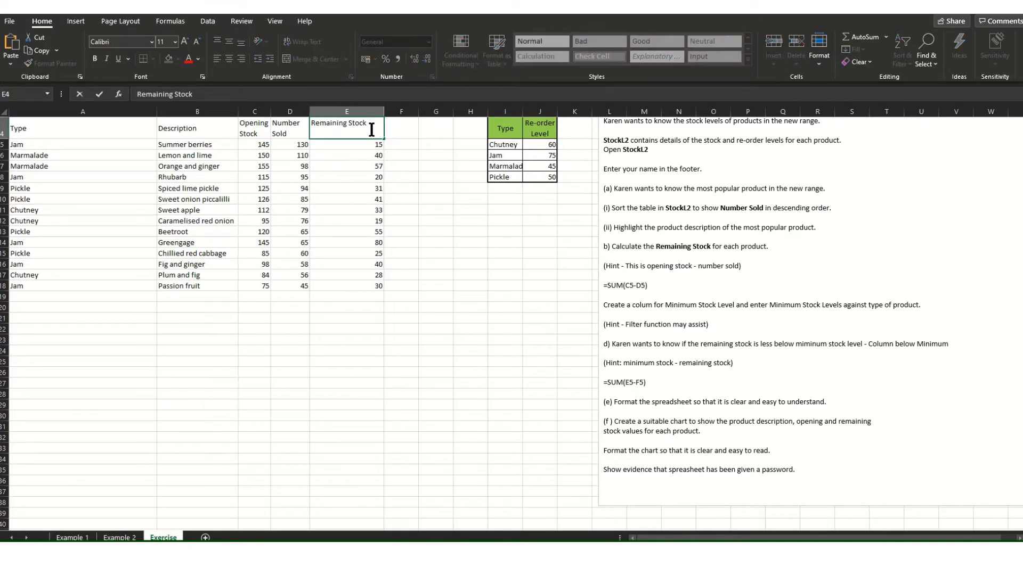
pyautogui.click(401, 155)
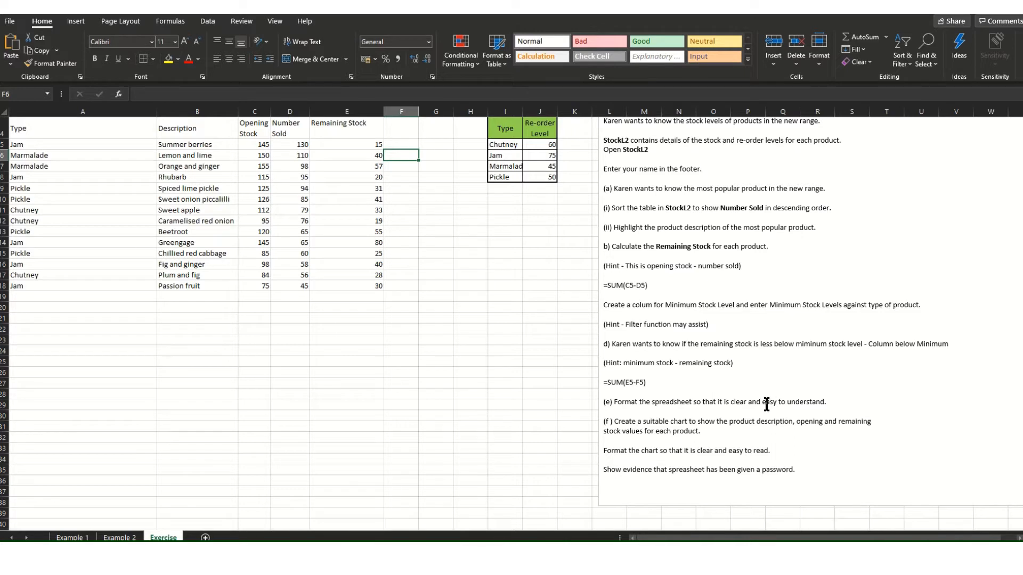
# - Head F4 'Minimum Stock Levels' and widen the Number Sold and Opening Stock columns
pyautogui.click(405, 128)
pyautogui.write('Mini')
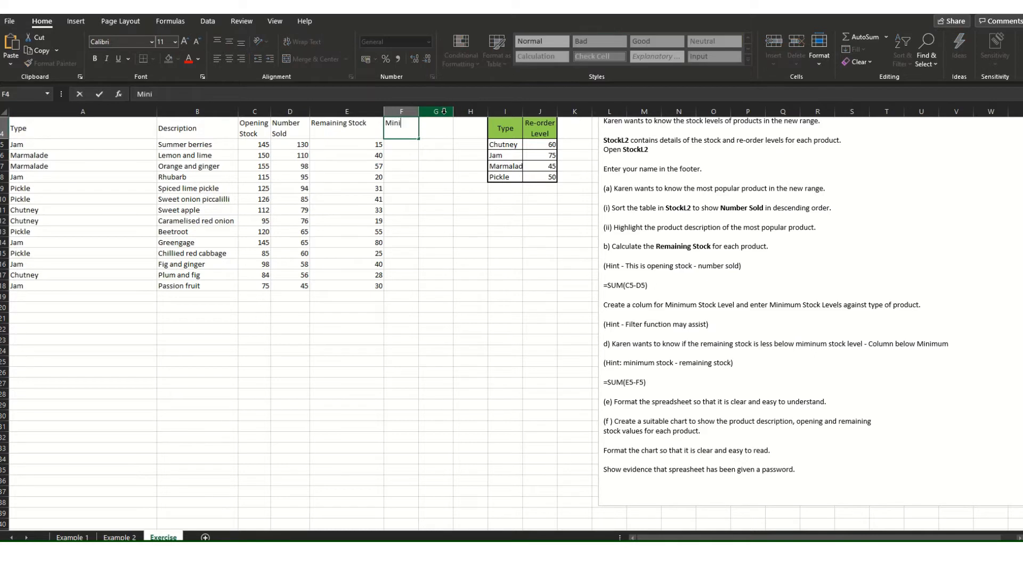
pyautogui.write('mum Stock Levels')
pyautogui.moveTo(435, 144); pyautogui.dragTo(462, 112)
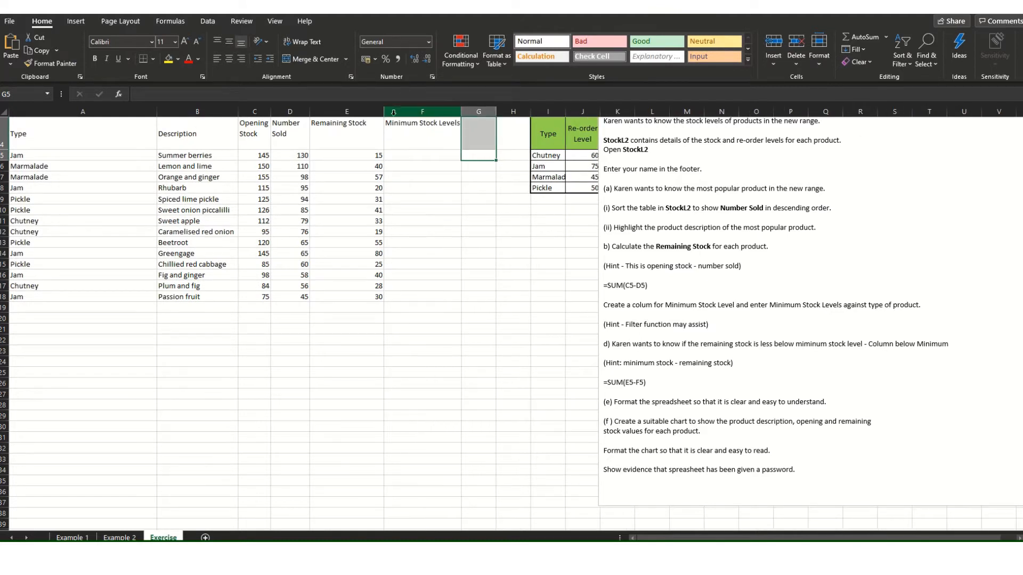
pyautogui.moveTo(309, 112); pyautogui.dragTo(343, 112)
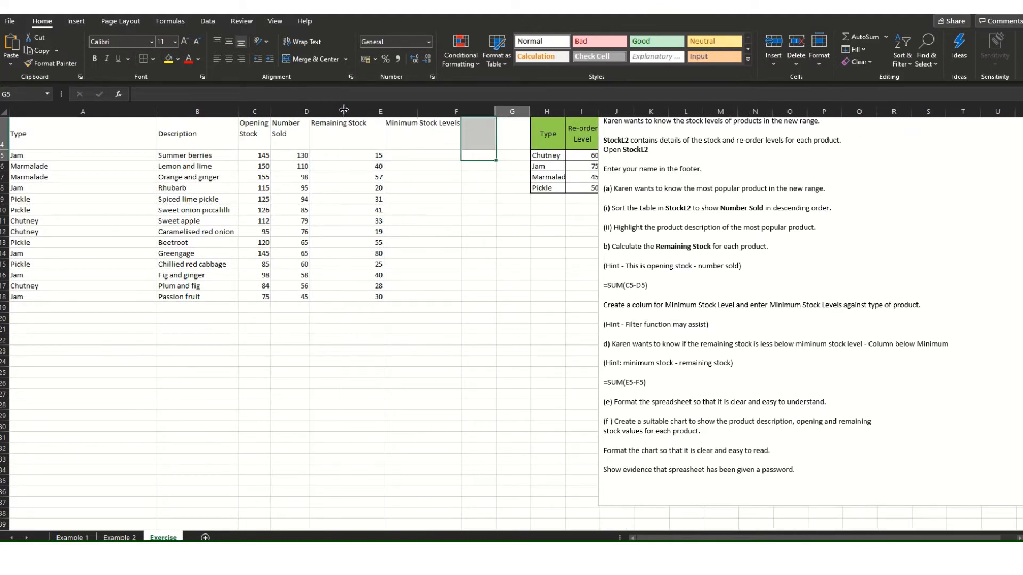
pyautogui.moveTo(270, 111); pyautogui.dragTo(303, 111)
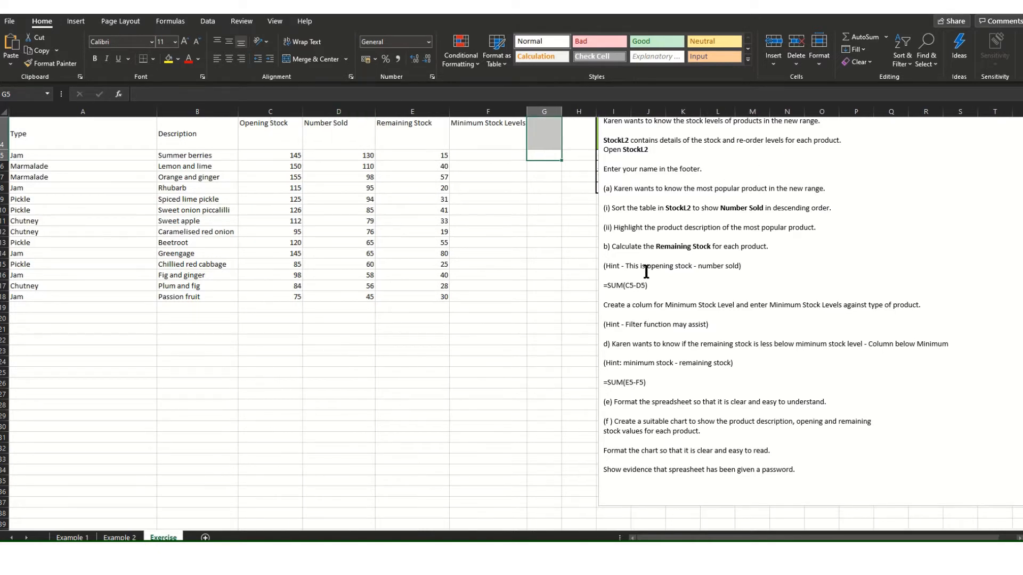
# - Move the task notes box down below the re-order level table
pyautogui.scroll(1, 672, 267)
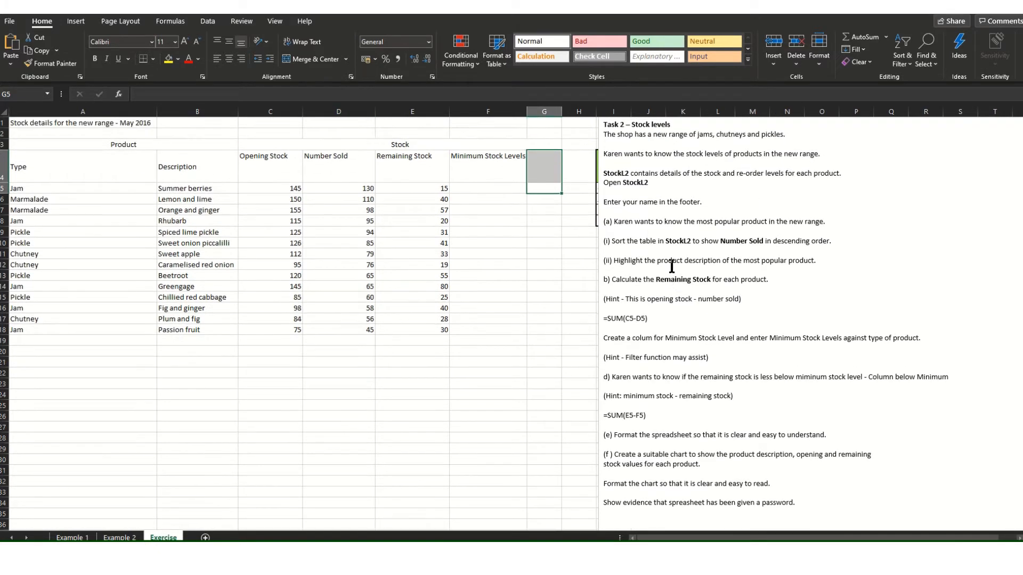
pyautogui.click(598, 258)
pyautogui.moveTo(599, 132); pyautogui.dragTo(591, 249)
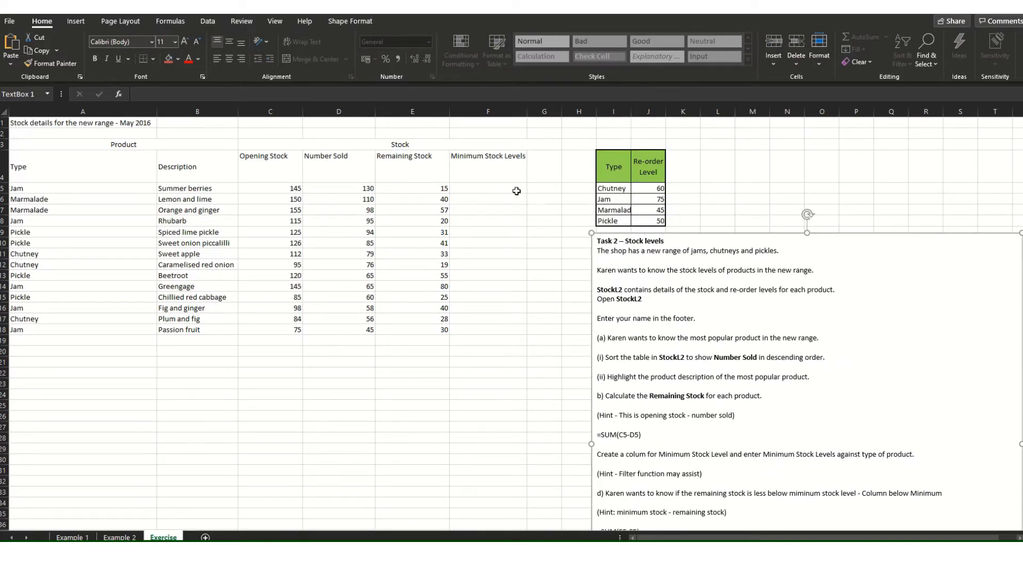
pyautogui.click(482, 191)
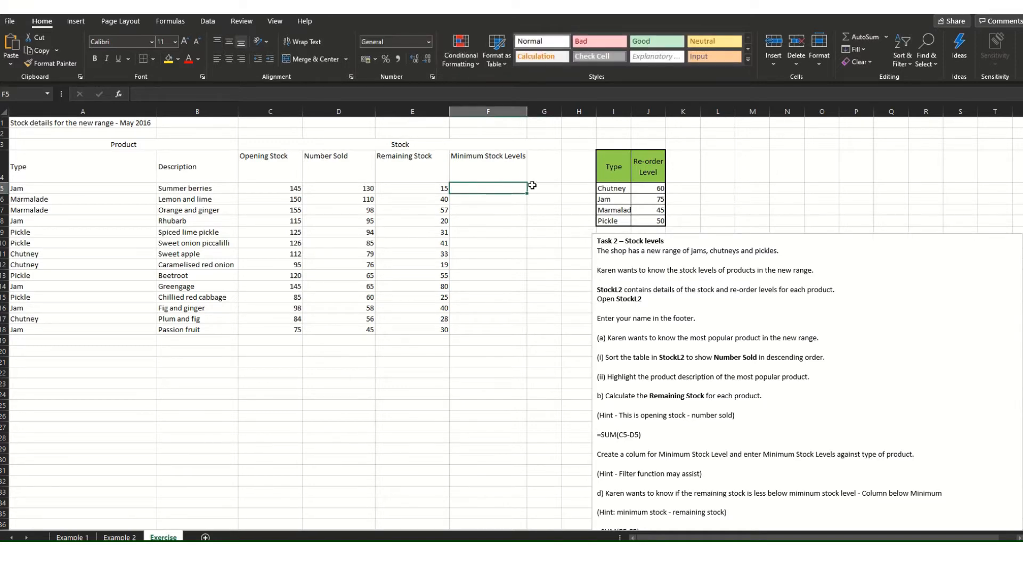
pyautogui.write('=SUM(')
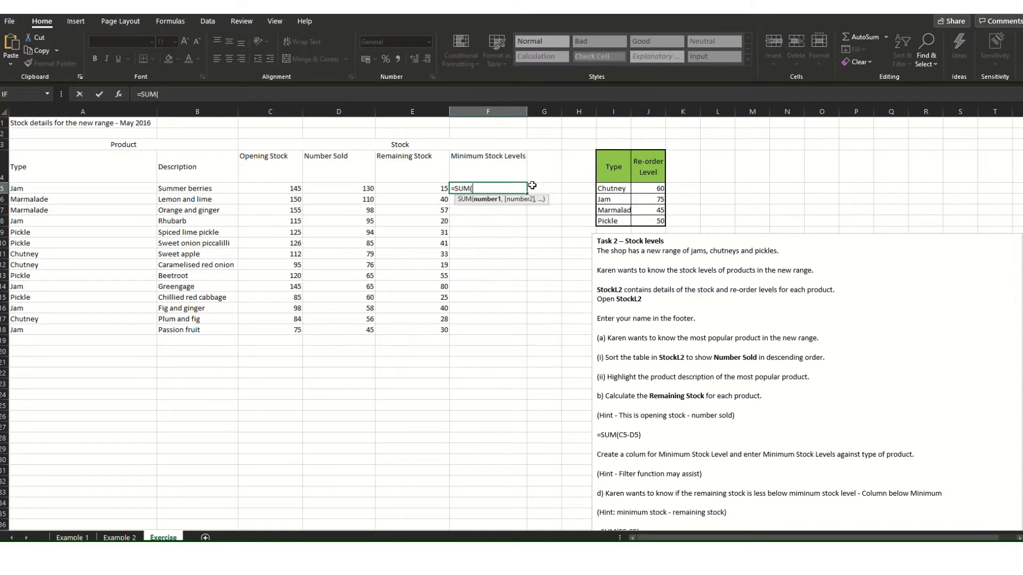
pyautogui.click(361, 188)
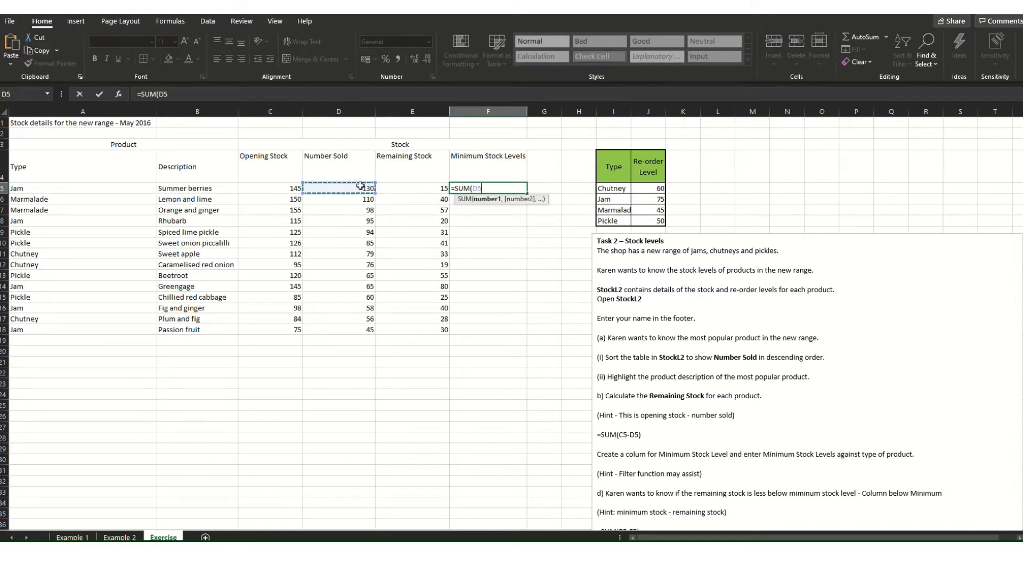
pyautogui.write('-')
pyautogui.click(404, 188)
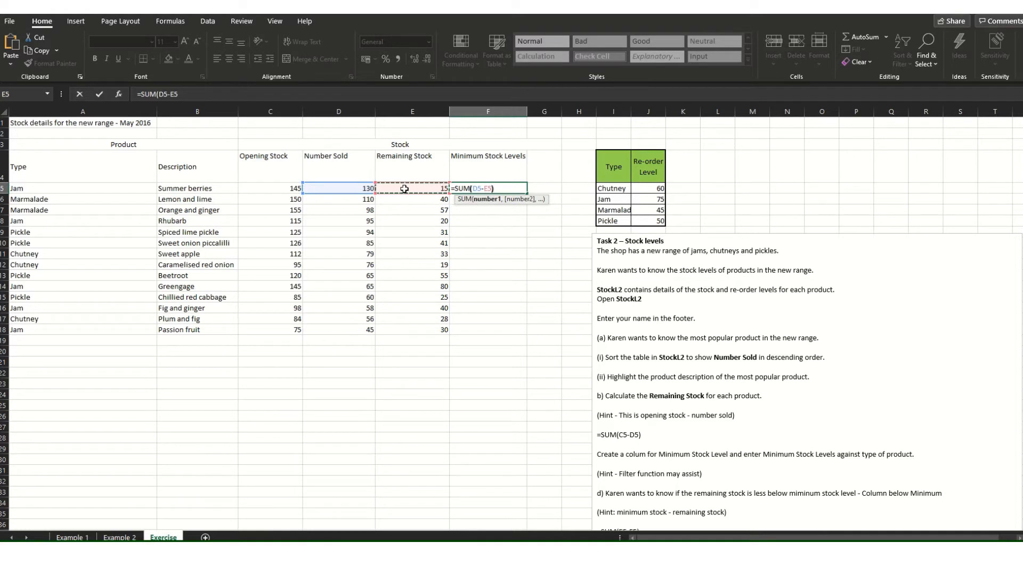
pyautogui.write(')')
pyautogui.click(496, 217)
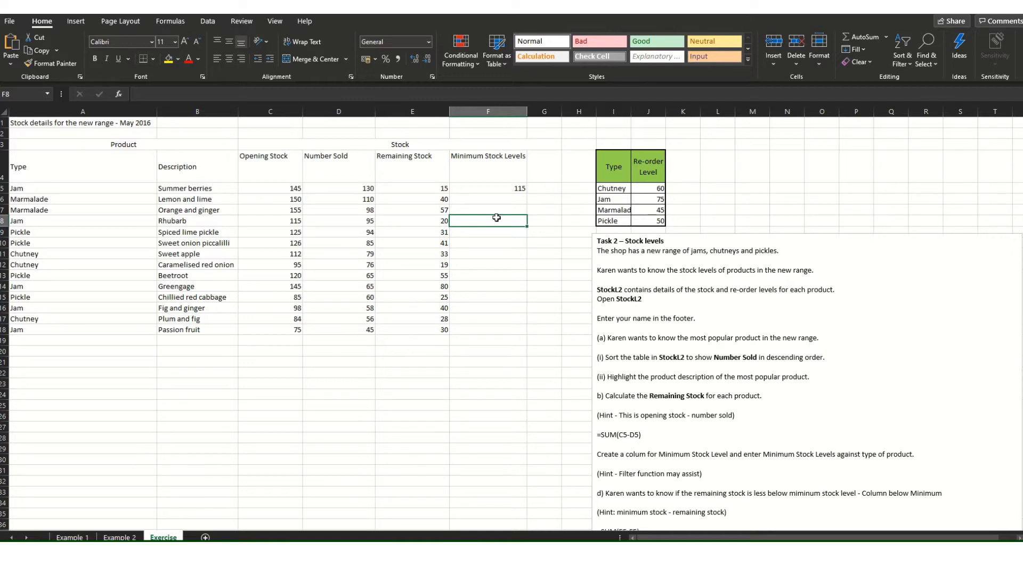
pyautogui.click(508, 187)
pyautogui.click(292, 189)
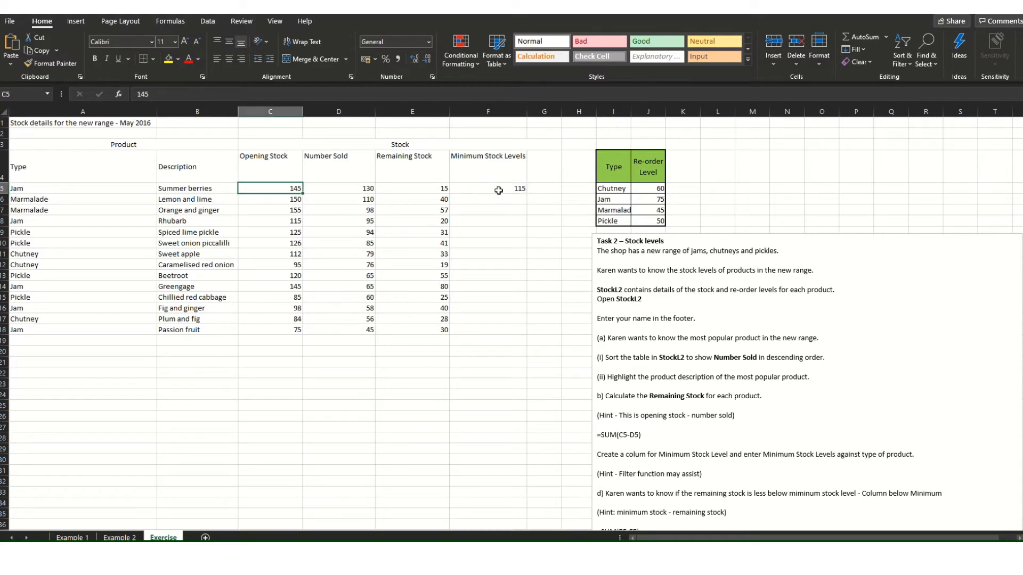
pyautogui.click(499, 190)
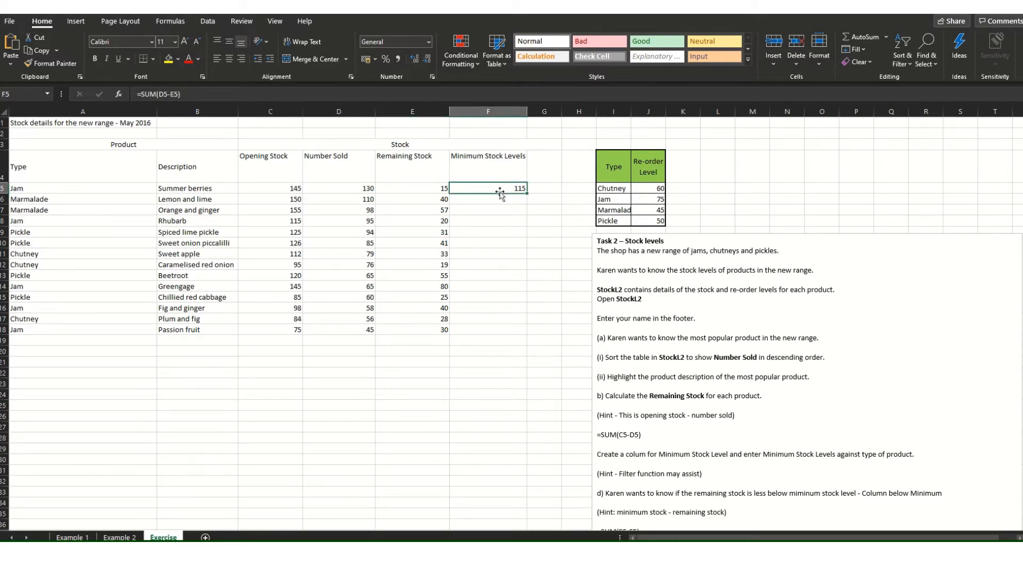
pyautogui.scroll(-1, 685, 416)
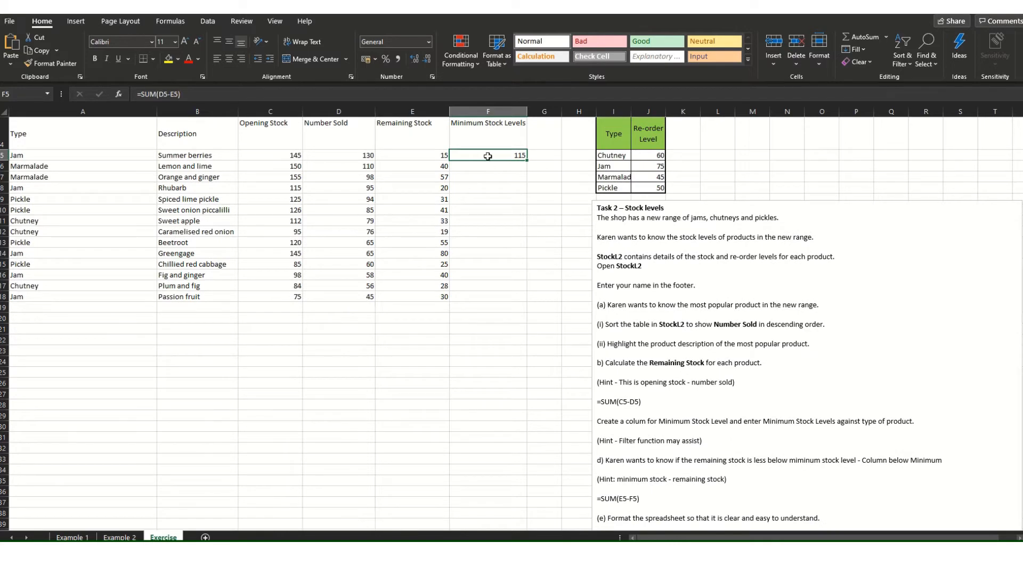
pyautogui.press('Delete')
# - AutoFit the re-order table's Type and Re-order Level columns so Marmalade shows fully
pyautogui.click(265, 157)
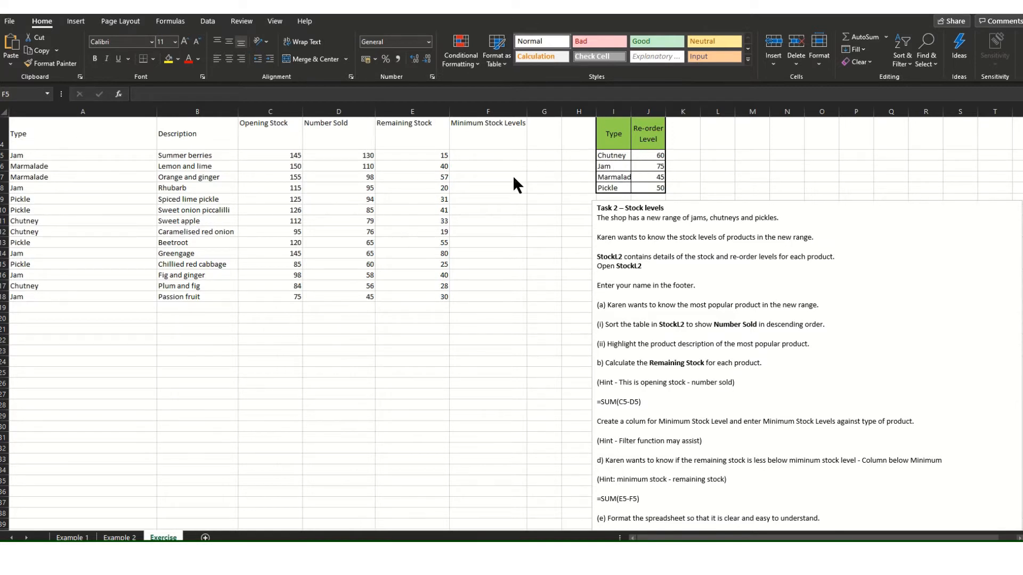
pyautogui.click(490, 154)
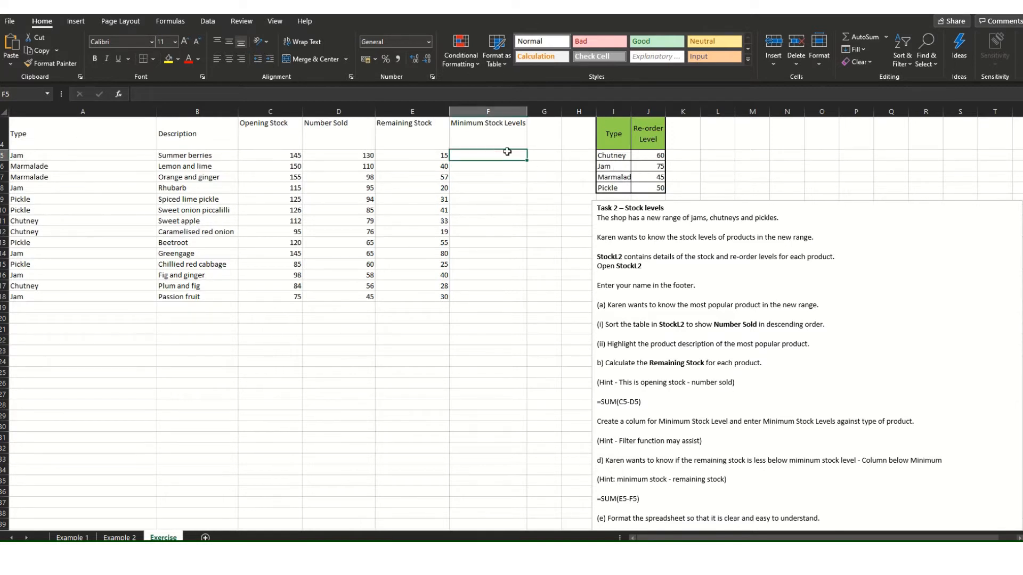
pyautogui.doubleClick(631, 111)
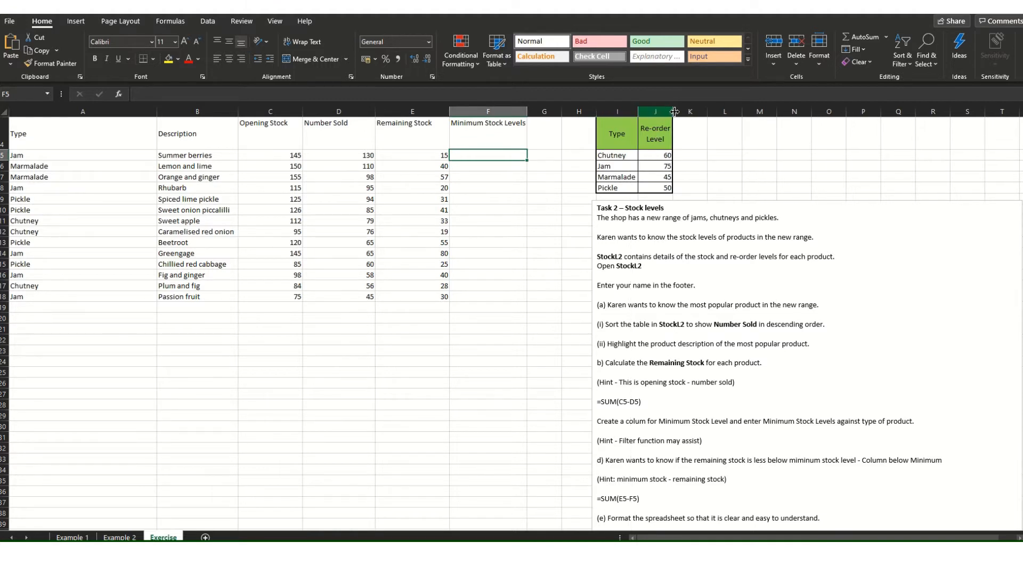
pyautogui.doubleClick(674, 111)
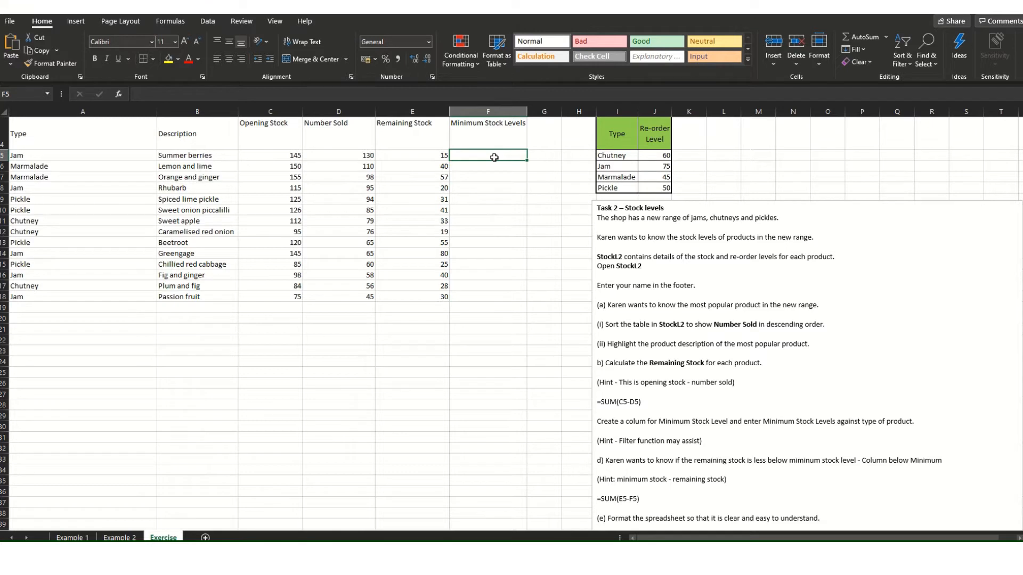
# - Turn on filtering for the stock table's headings
pyautogui.click(99, 142)
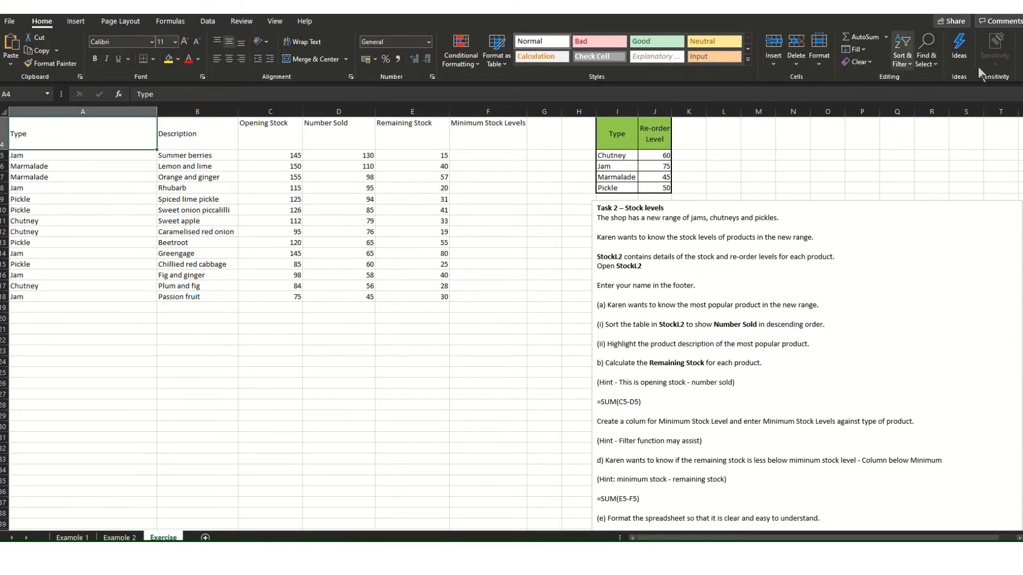
pyautogui.click(910, 66)
pyautogui.click(923, 128)
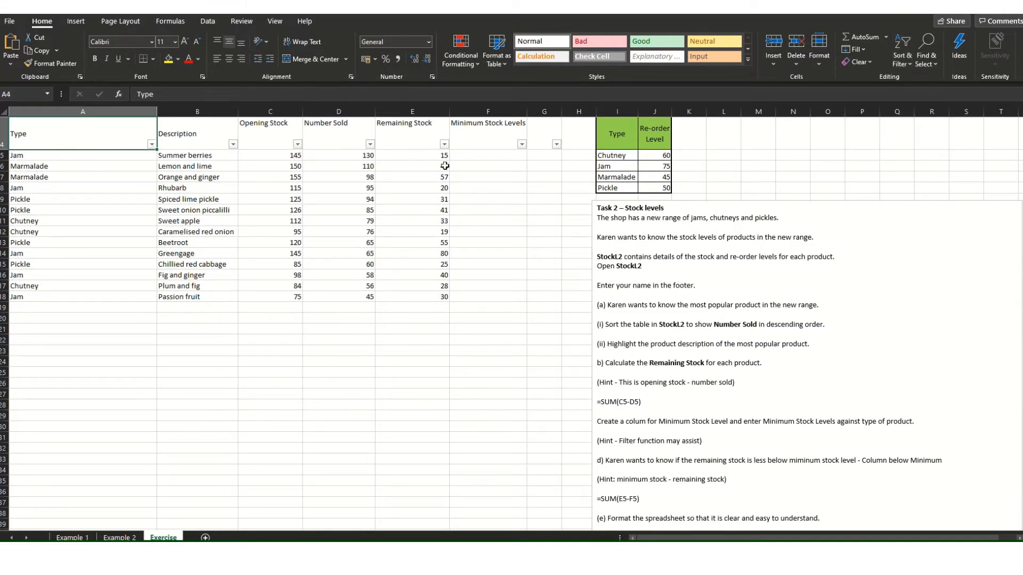
# - Filter the Type column to show only Chutney rows
pyautogui.click(491, 158)
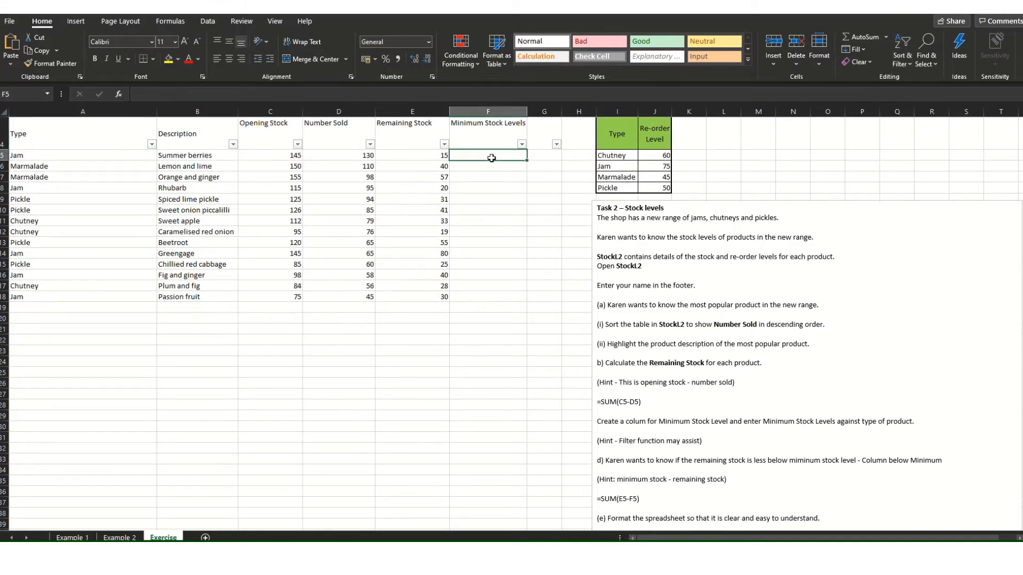
pyautogui.click(484, 210)
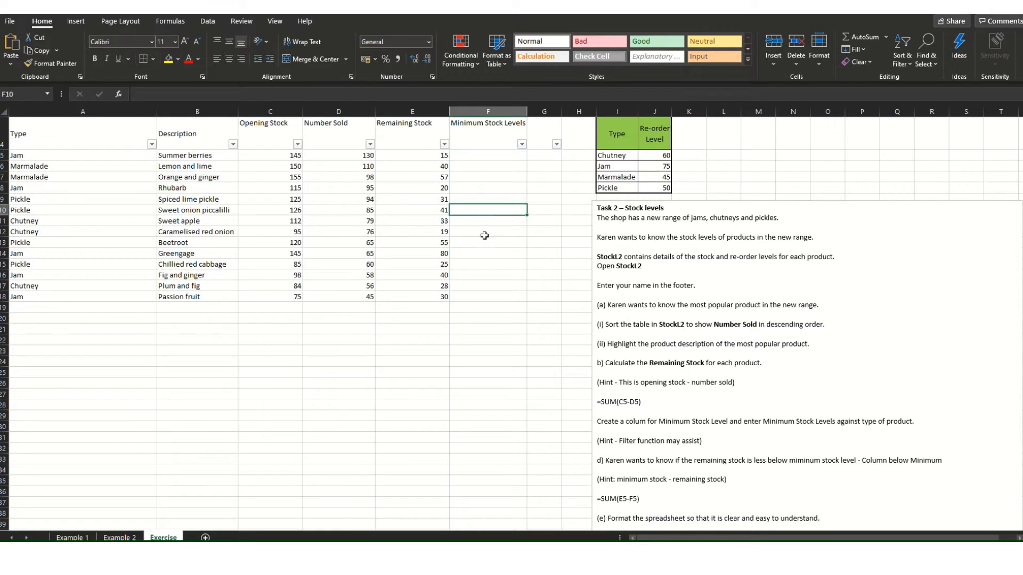
pyautogui.click(487, 159)
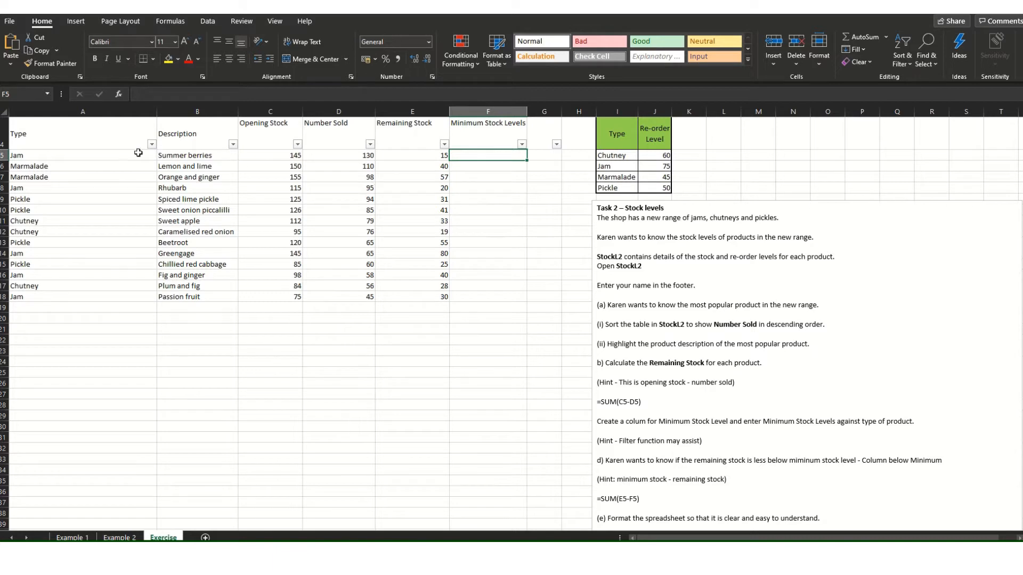
pyautogui.click(152, 144)
pyautogui.click(44, 273)
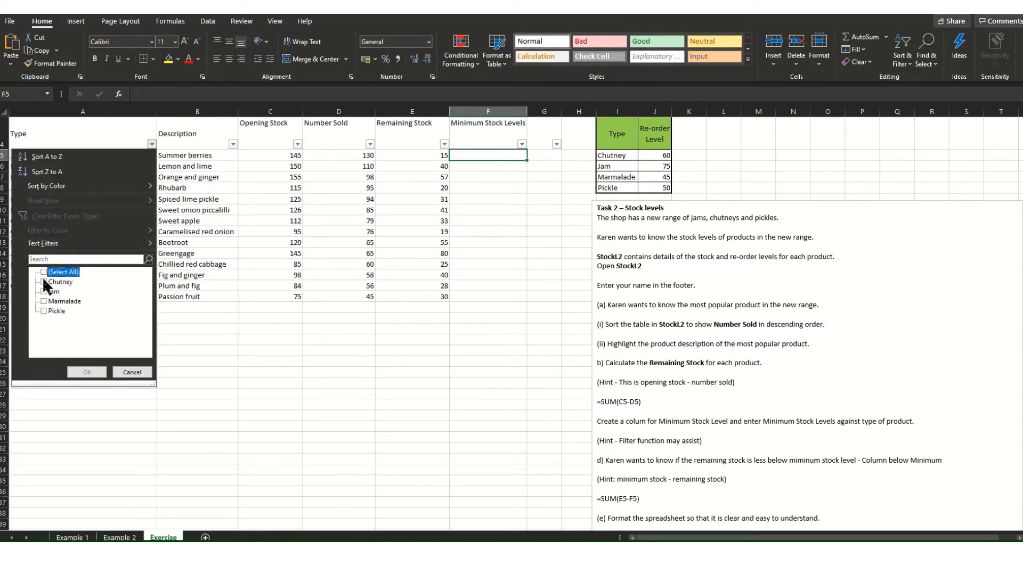
pyautogui.click(44, 282)
pyautogui.click(86, 371)
# - Enter a Minimum Stock Level of 60 for each of the three Chutney rows
pyautogui.click(473, 145)
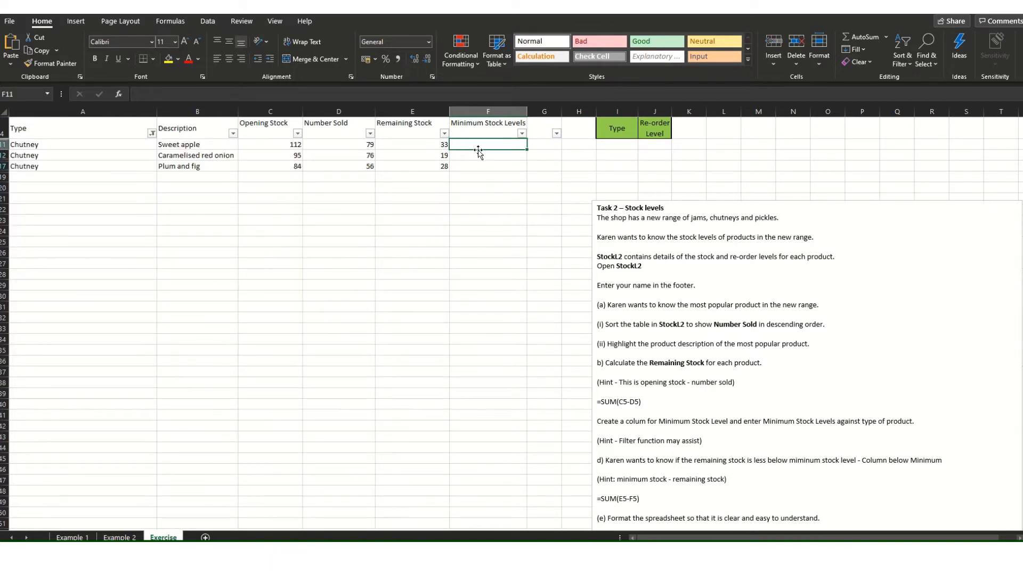
pyautogui.write('60')
pyautogui.press('Return')
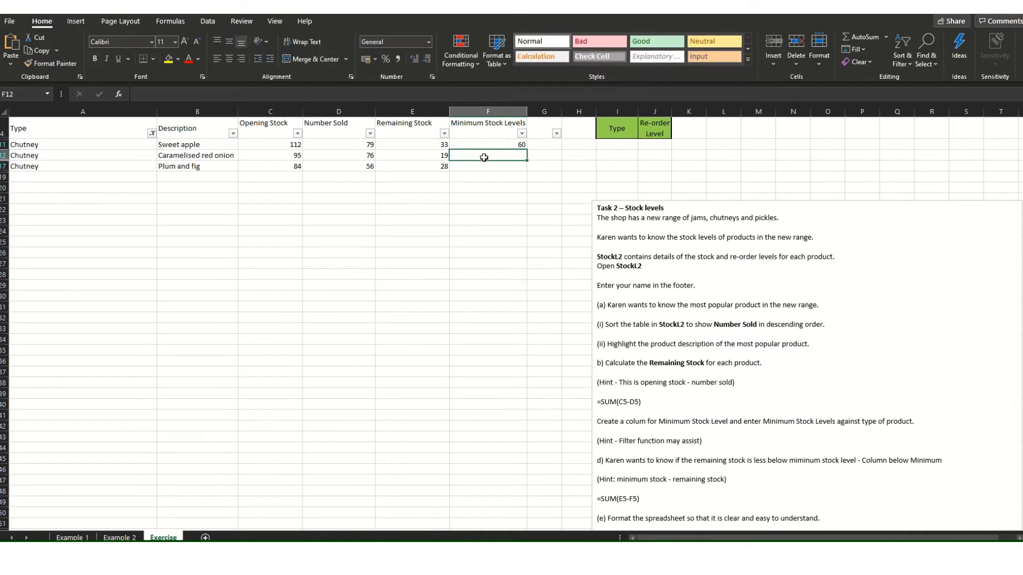
pyautogui.write('60')
pyautogui.click(488, 167)
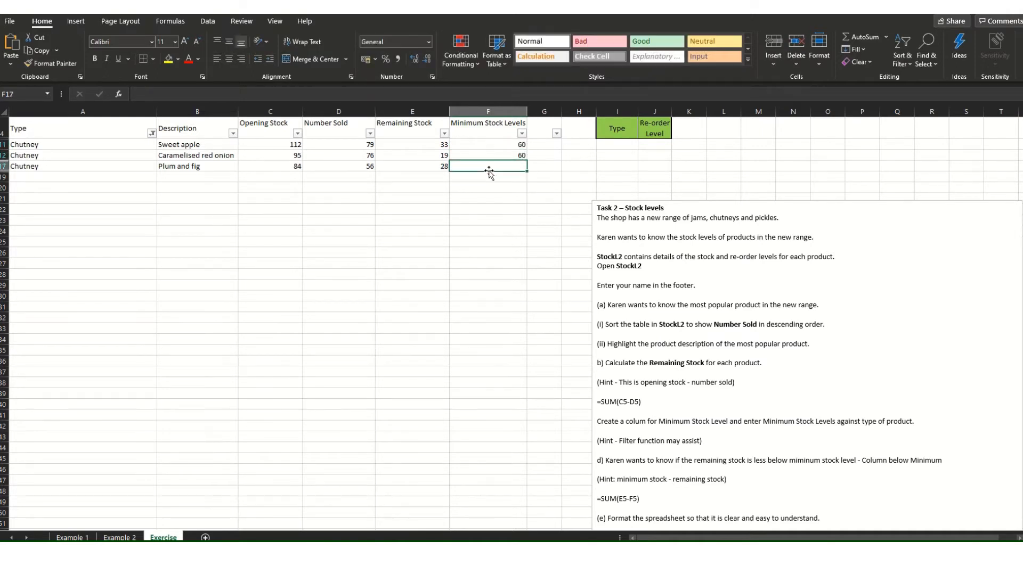
pyautogui.write('60')
pyautogui.click(507, 184)
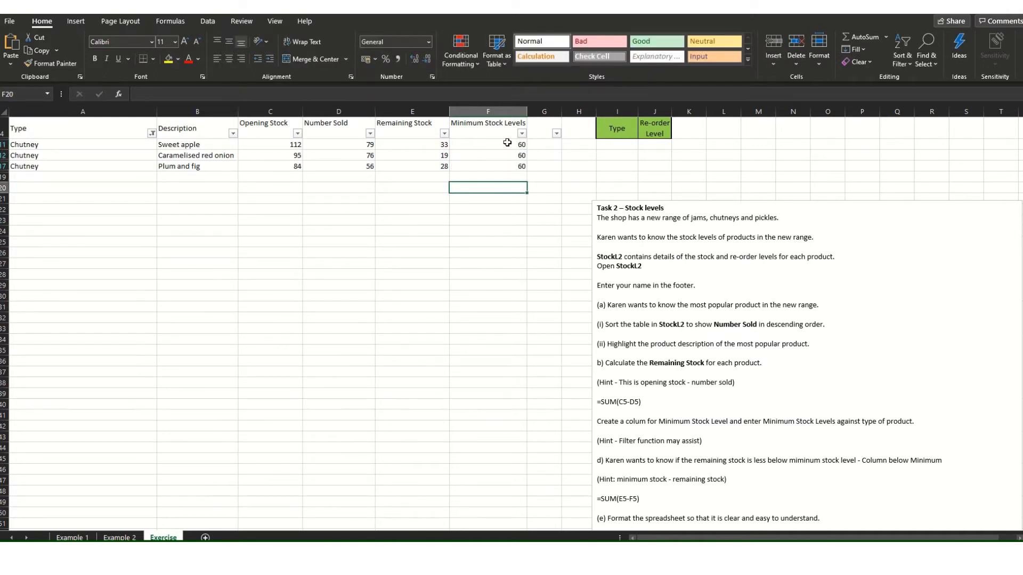
# - Select all types in the Type filter so every product shows again
pyautogui.click(153, 134)
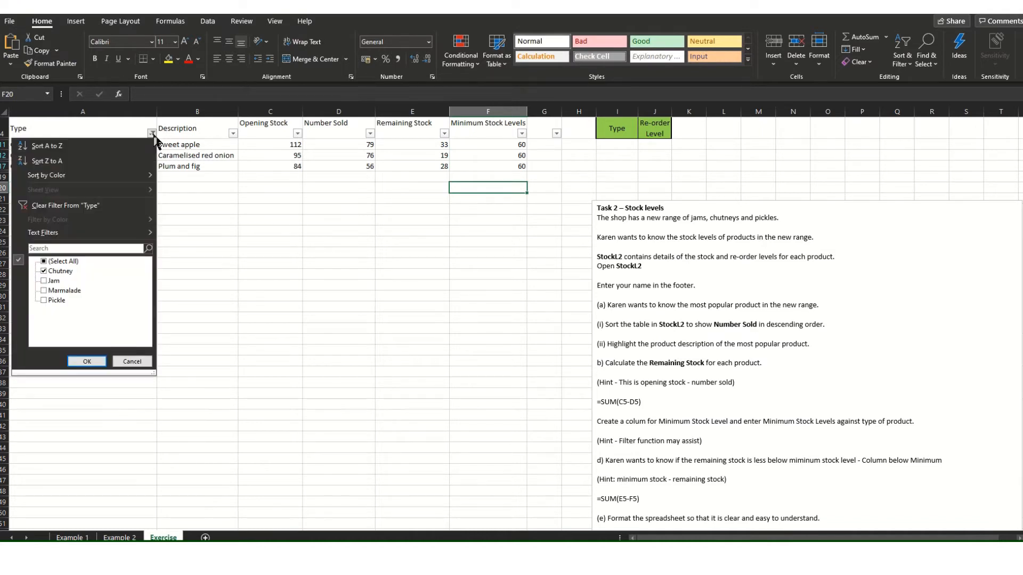
pyautogui.click(44, 271)
pyautogui.click(43, 261)
pyautogui.click(88, 362)
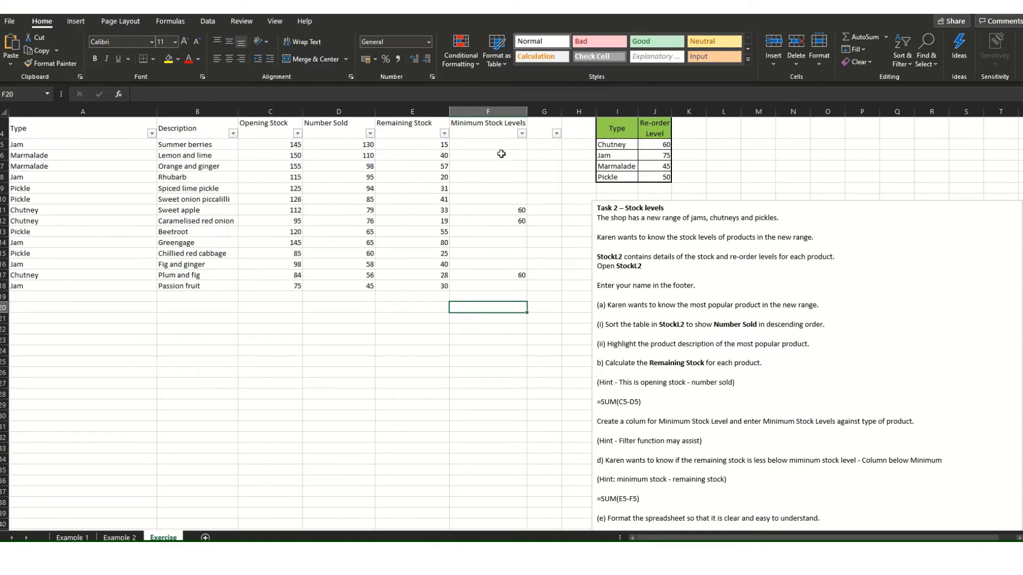
pyautogui.click(151, 133)
# - Filter the Type column to show only Jam rows
pyautogui.click(43, 261)
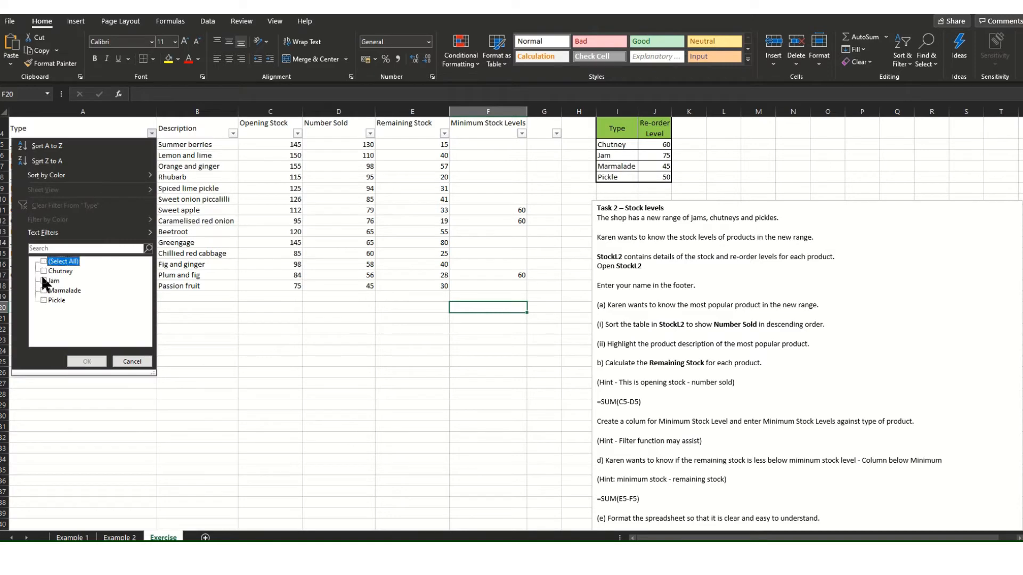
pyautogui.click(44, 281)
pyautogui.click(87, 362)
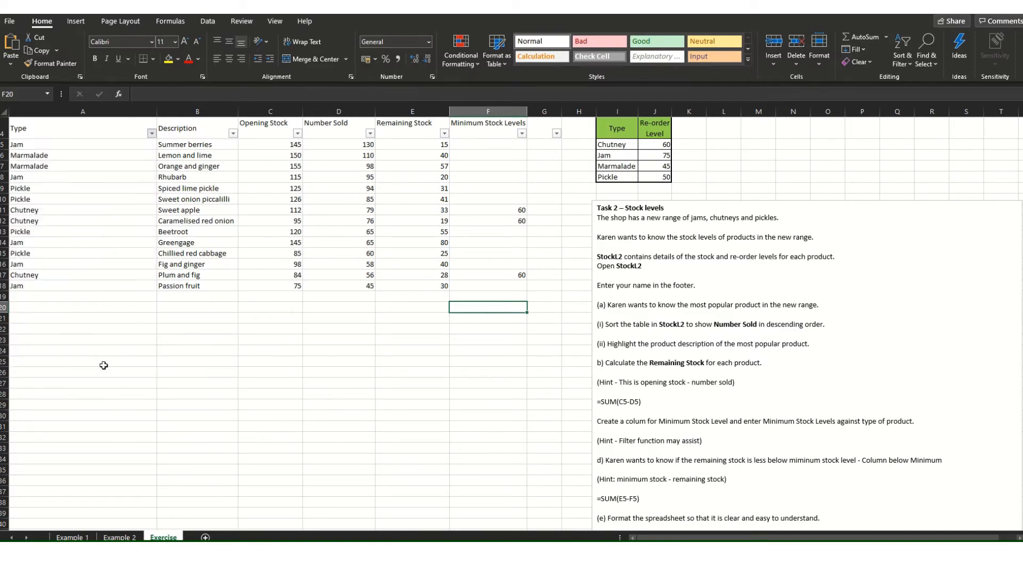
# - Enter a Minimum Stock Level of 75 for all five Jam rows
pyautogui.click(509, 145)
pyautogui.write('75')
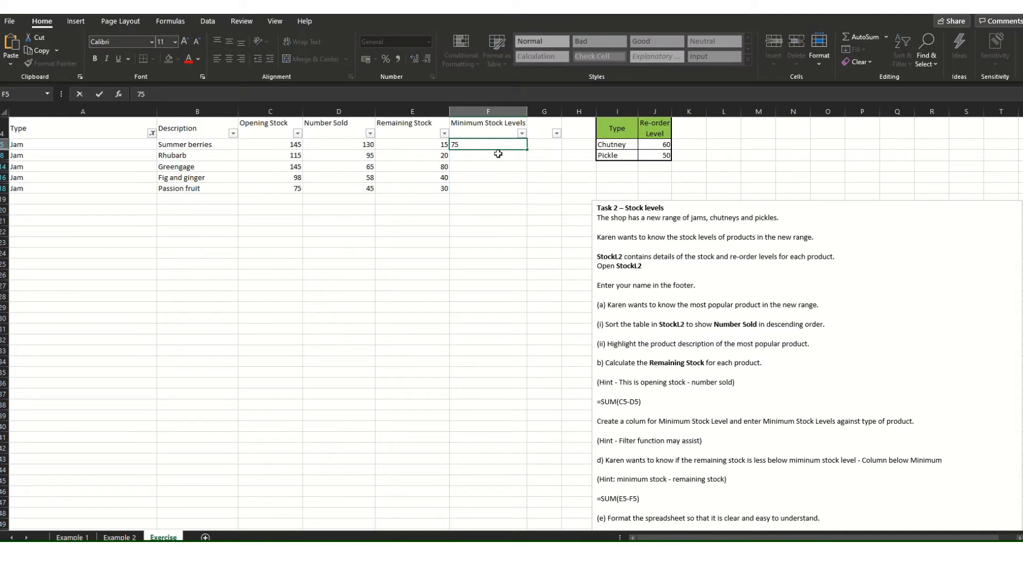
pyautogui.press('Return')
pyautogui.write('75')
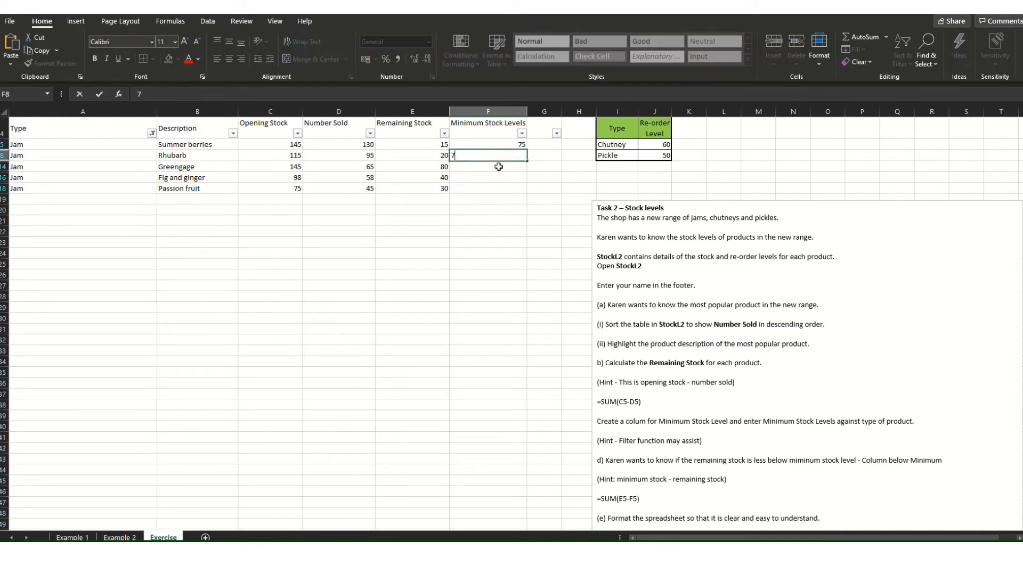
pyautogui.press('Return')
pyautogui.write('75')
pyautogui.press('Return')
pyautogui.write('75')
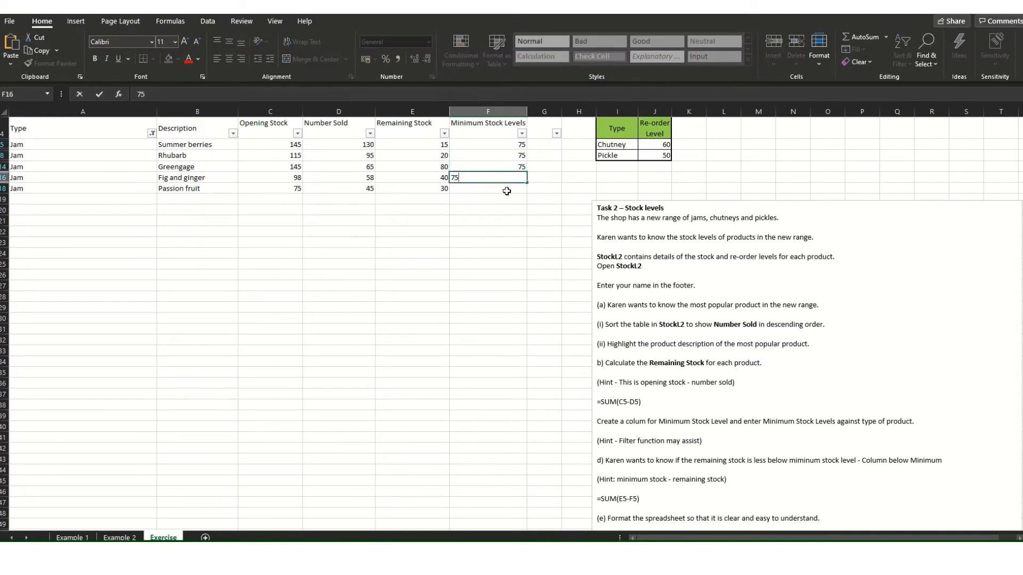
pyautogui.press('Return')
pyautogui.write('75')
pyautogui.click(495, 208)
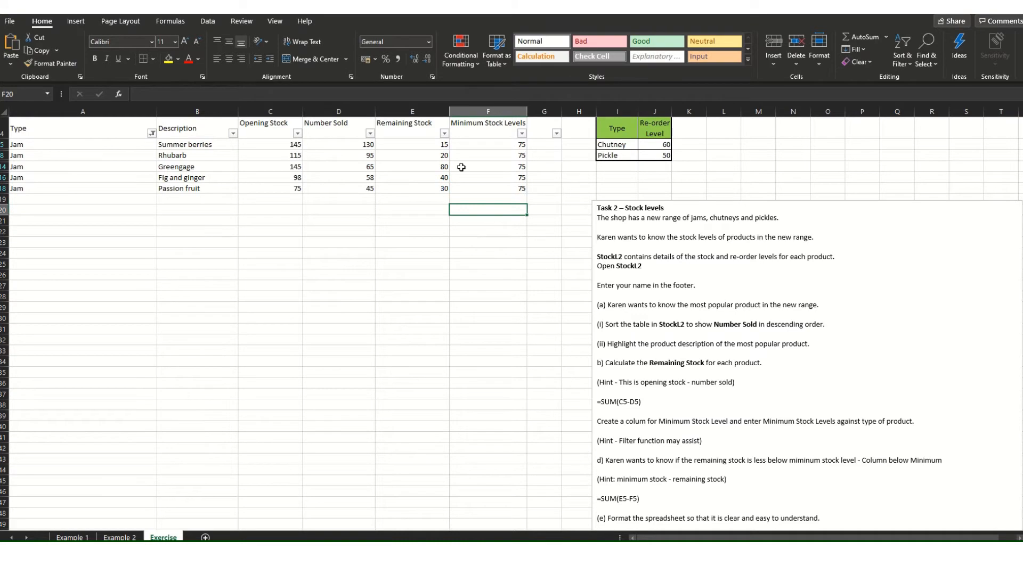
# - Select all types in the Type filter to show every row again
pyautogui.click(151, 133)
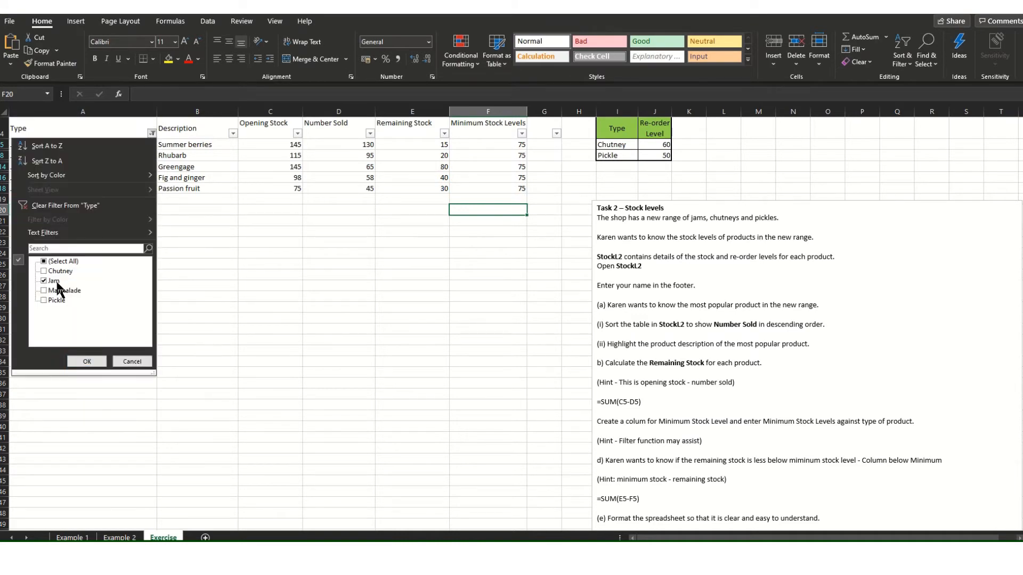
pyautogui.click(47, 262)
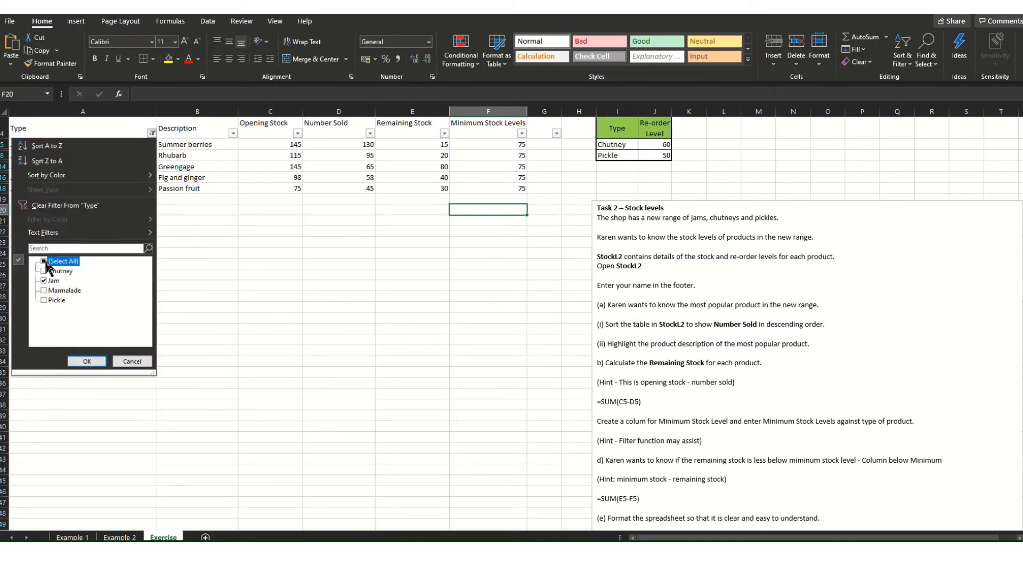
pyautogui.click(85, 362)
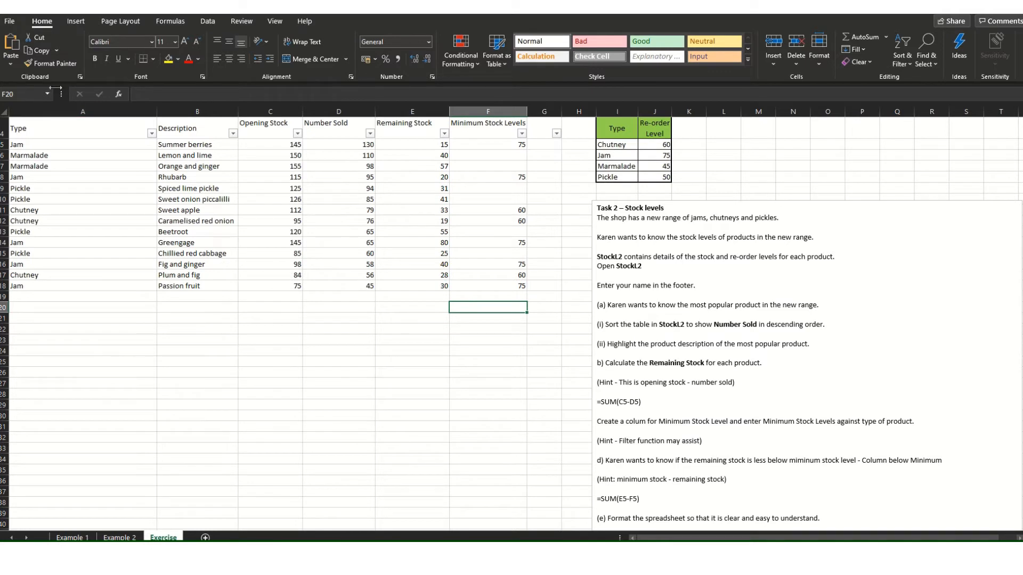
# - Filter to Marmalade, enter 45 in F6 and F7, then show all types again
pyautogui.click(152, 134)
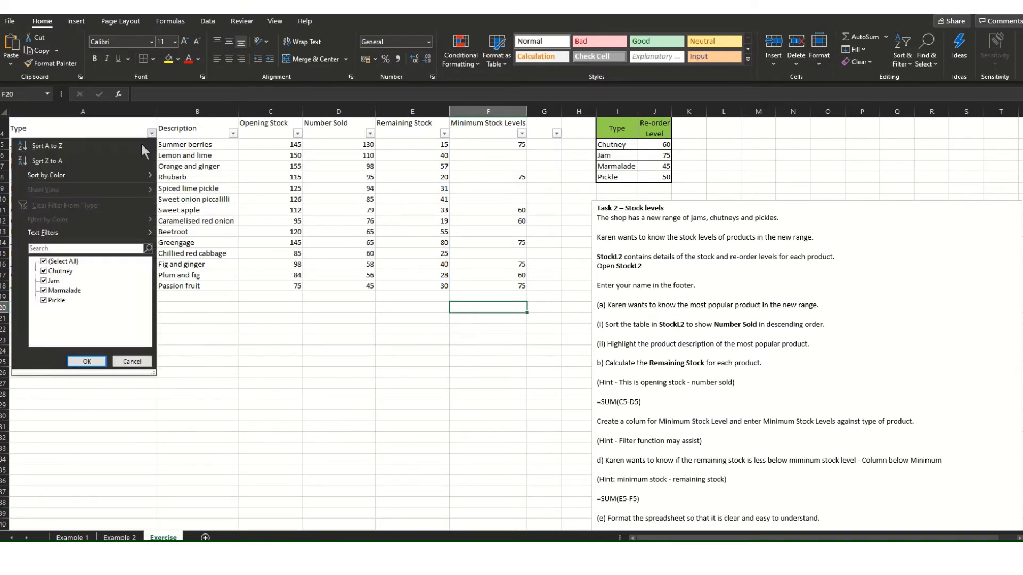
pyautogui.click(43, 261)
pyautogui.click(45, 291)
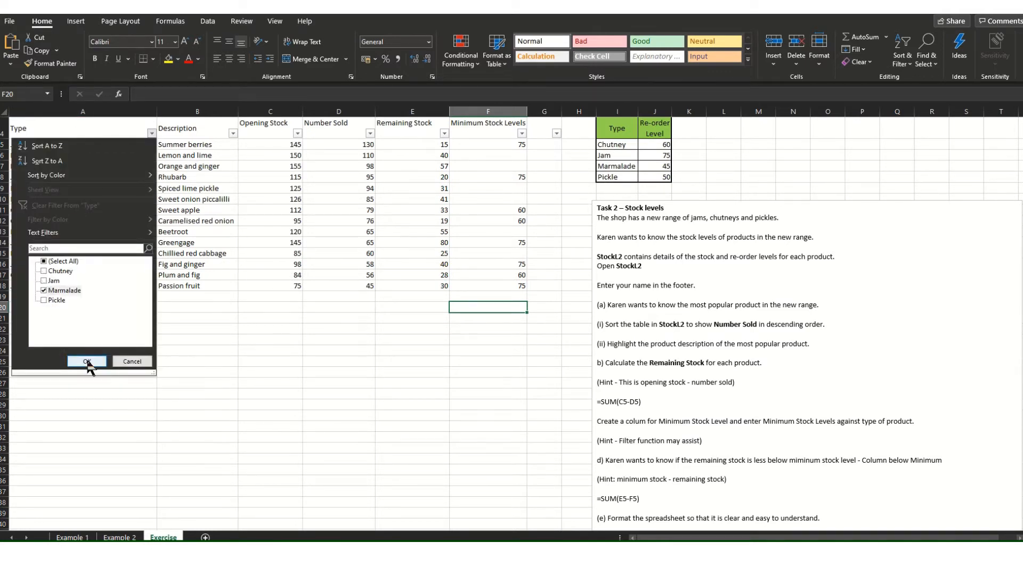
pyautogui.click(86, 361)
pyautogui.click(508, 146)
pyautogui.write('45')
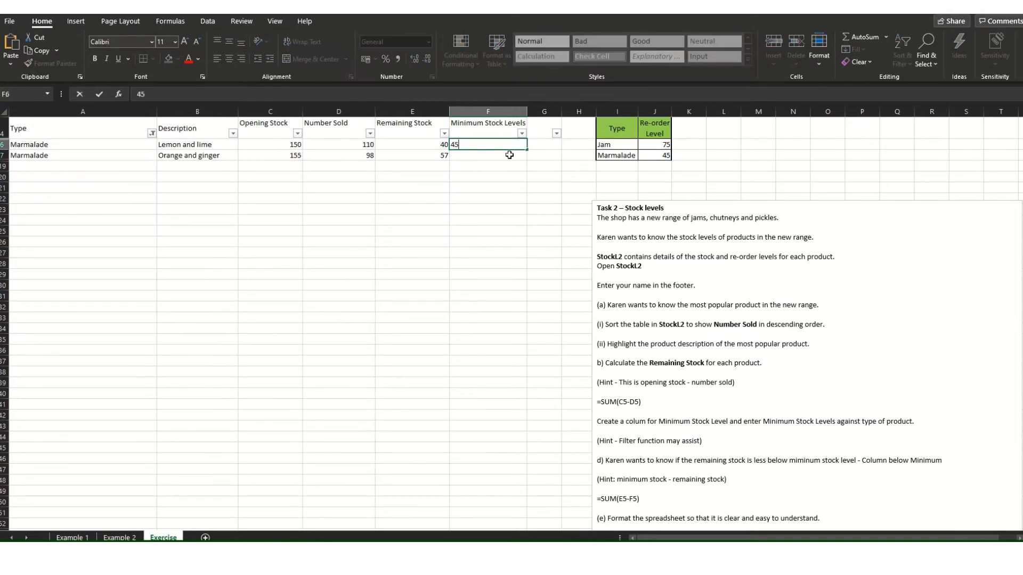
pyautogui.click(510, 157)
pyautogui.write('45')
pyautogui.click(481, 223)
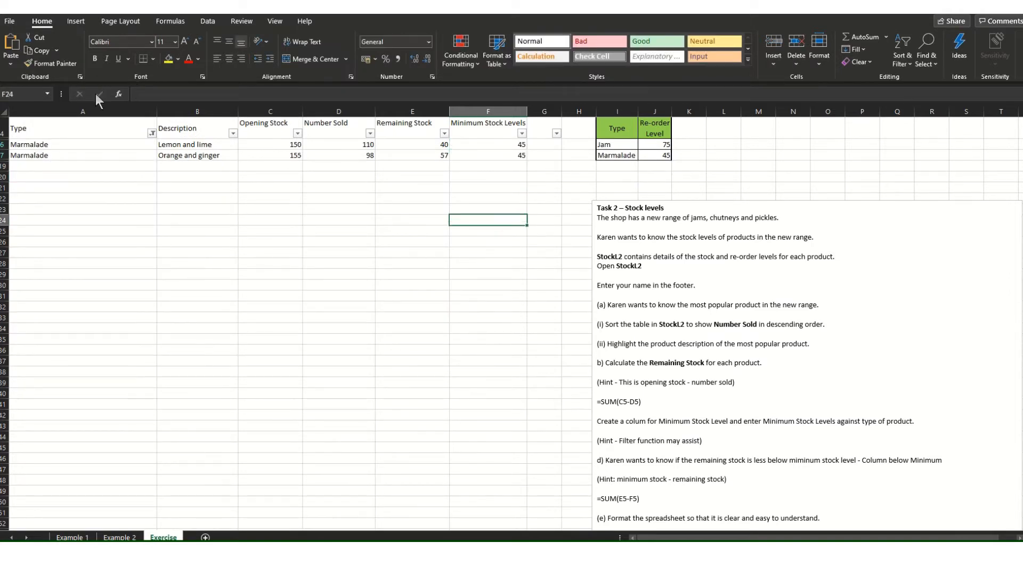
pyautogui.click(152, 134)
pyautogui.click(44, 261)
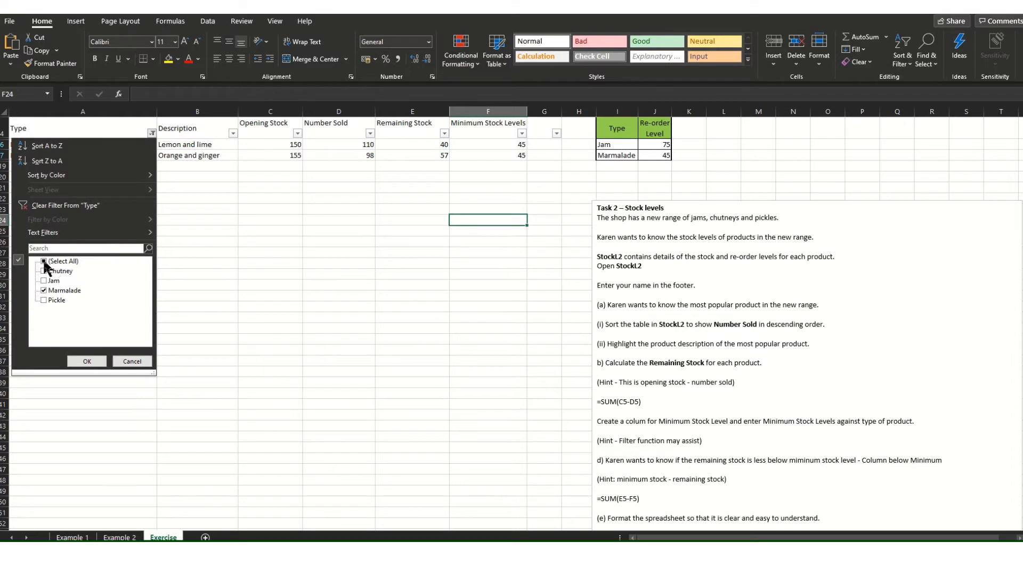
pyautogui.click(87, 362)
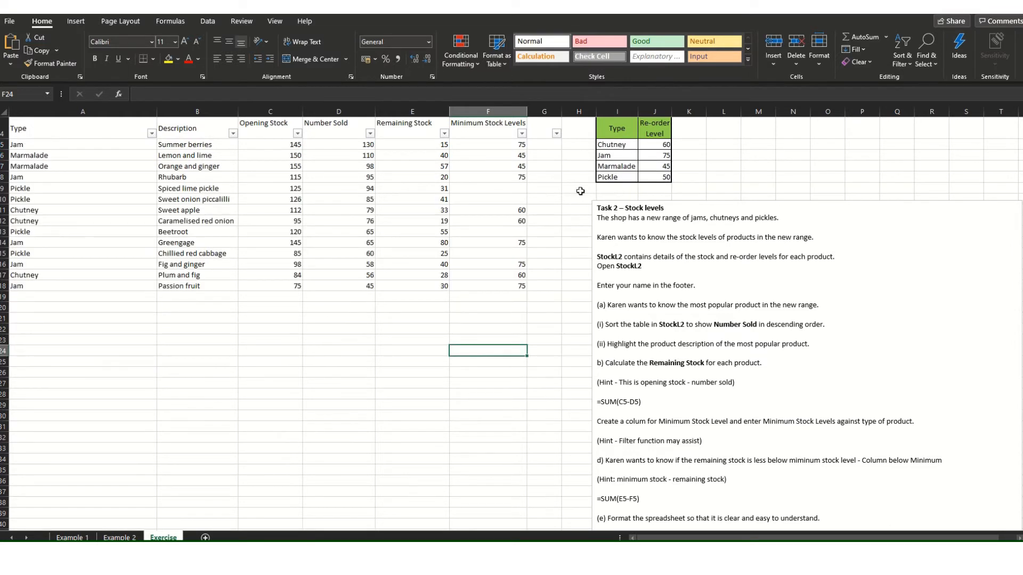
# - Enter 50 as the Minimum Stock Level in F9, F10, F13 and F15 for the Pickle rows
pyautogui.click(502, 189)
pyautogui.write('50')
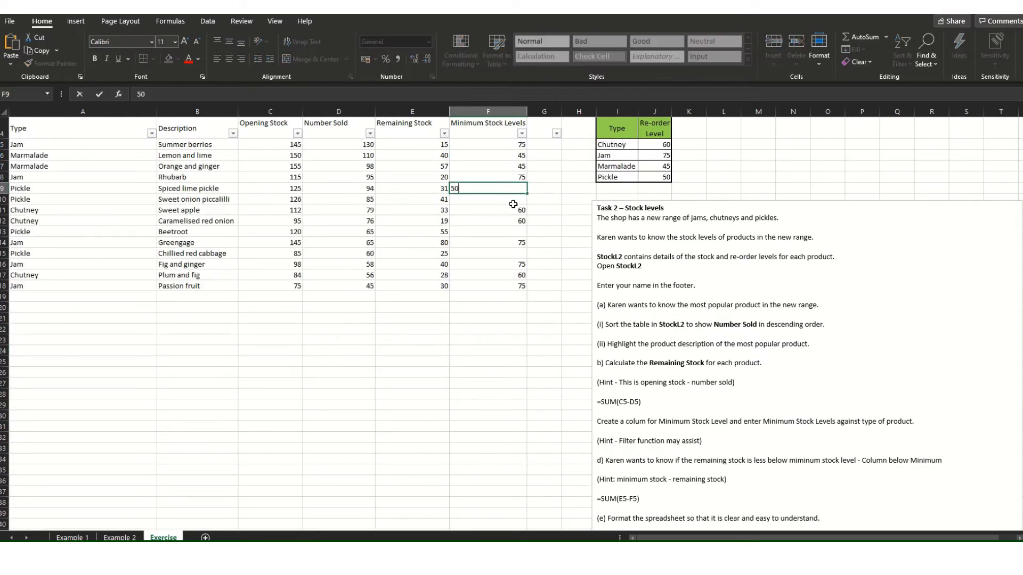
pyautogui.press('Return')
pyautogui.write('50')
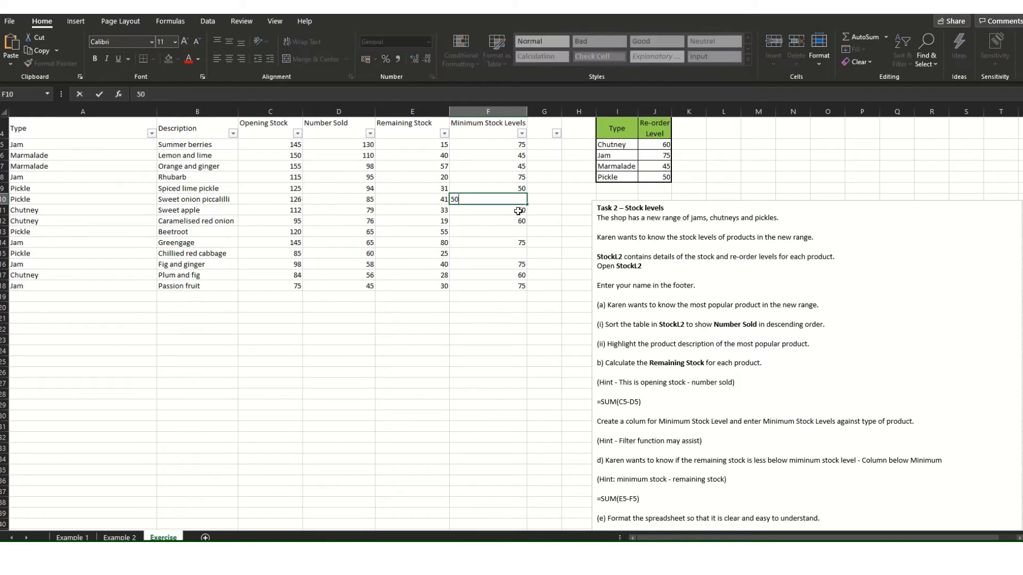
pyautogui.click(512, 232)
pyautogui.write('50')
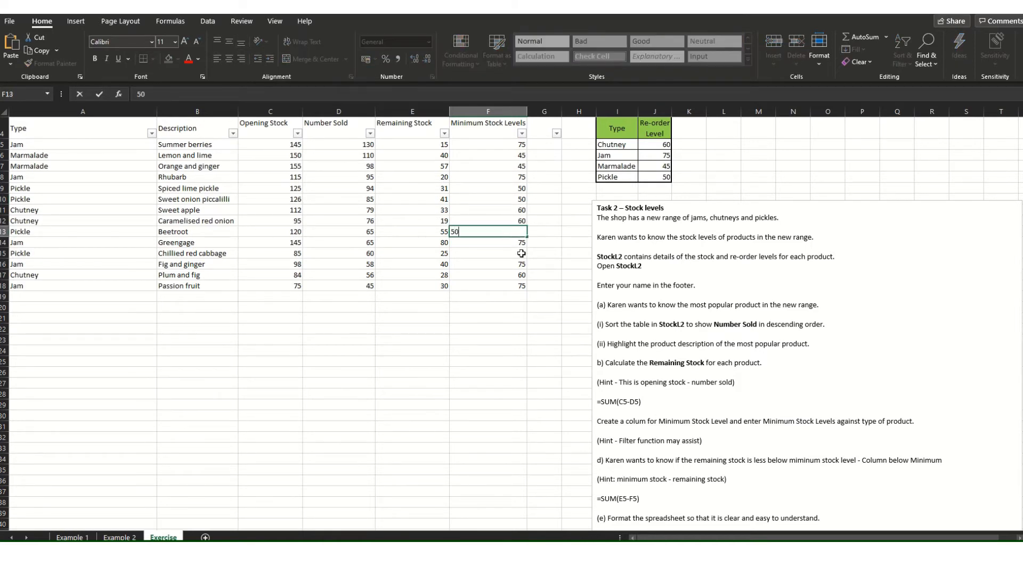
pyautogui.click(519, 254)
pyautogui.write('50')
pyautogui.click(556, 297)
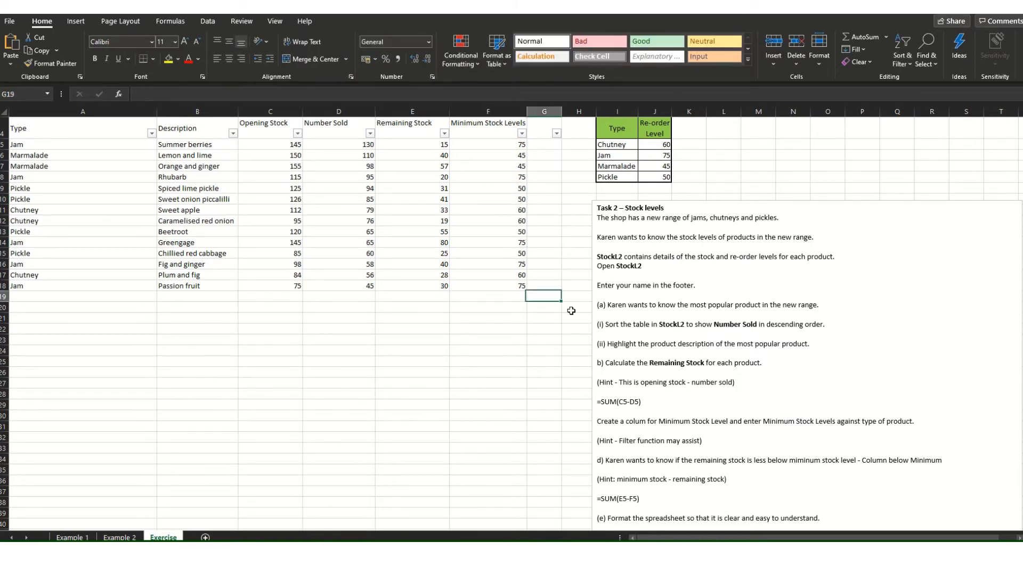
# - Widen column G and enter the heading 'Mionimum Stock' in G4
pyautogui.moveTo(563, 111); pyautogui.dragTo(578, 111)
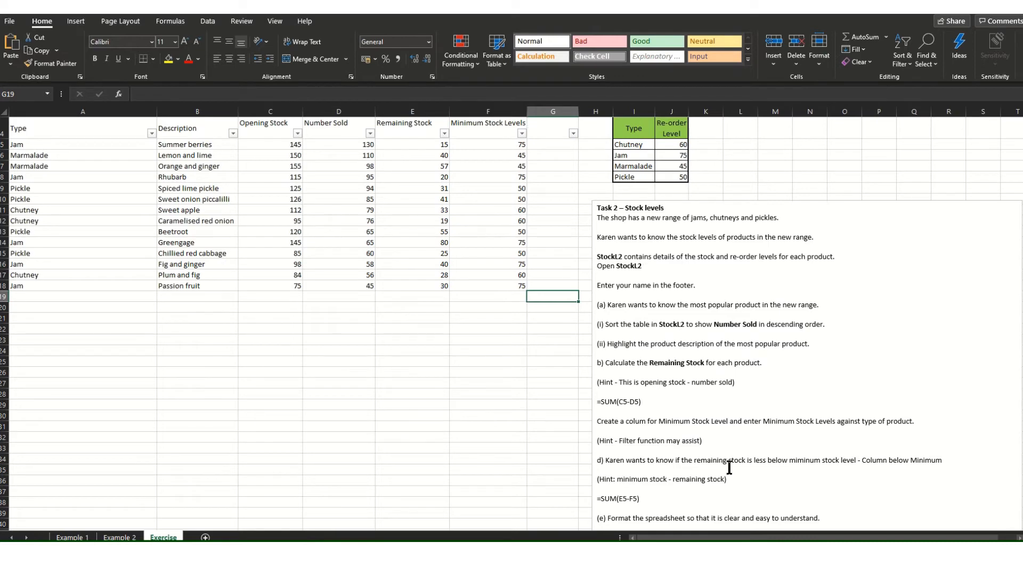
pyautogui.scroll(-1, 746, 468)
pyautogui.scroll(2, 760, 382)
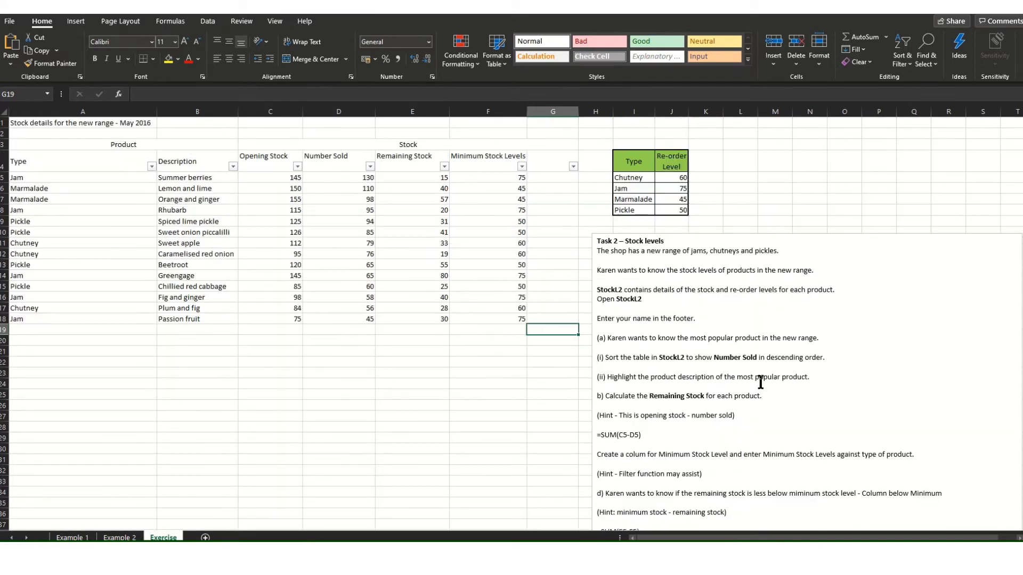
pyautogui.click(550, 162)
pyautogui.write('Mio')
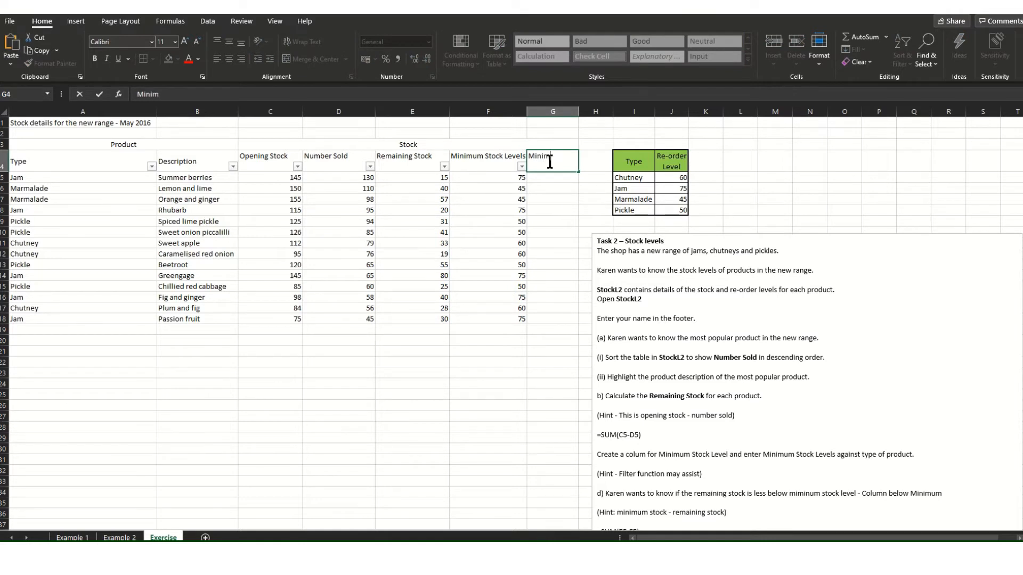
pyautogui.write('nimum Stock')
pyautogui.moveTo(573, 229); pyautogui.dragTo(573, 224)
pyautogui.scroll(-3, 708, 427)
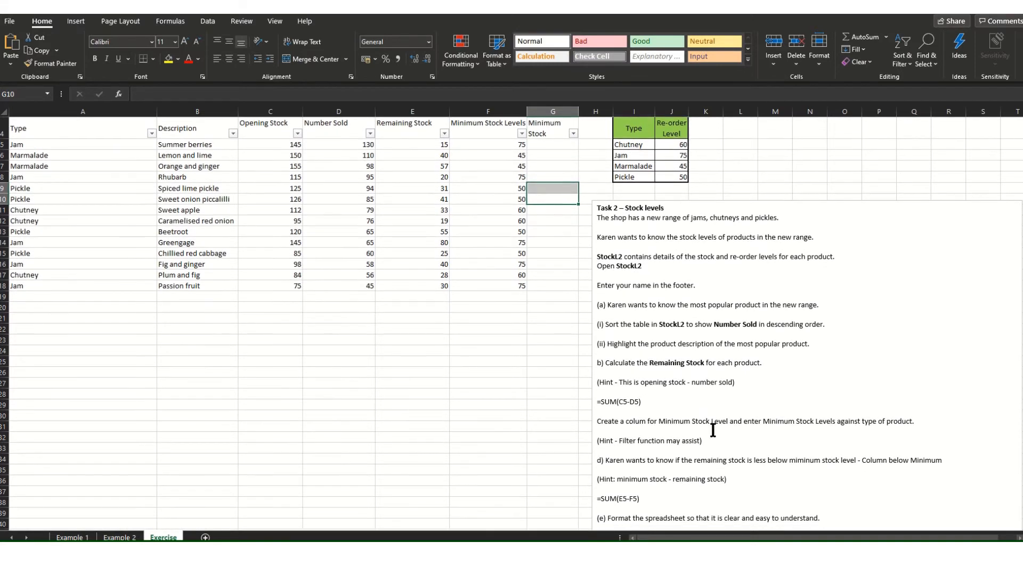
pyautogui.scroll(3, 708, 422)
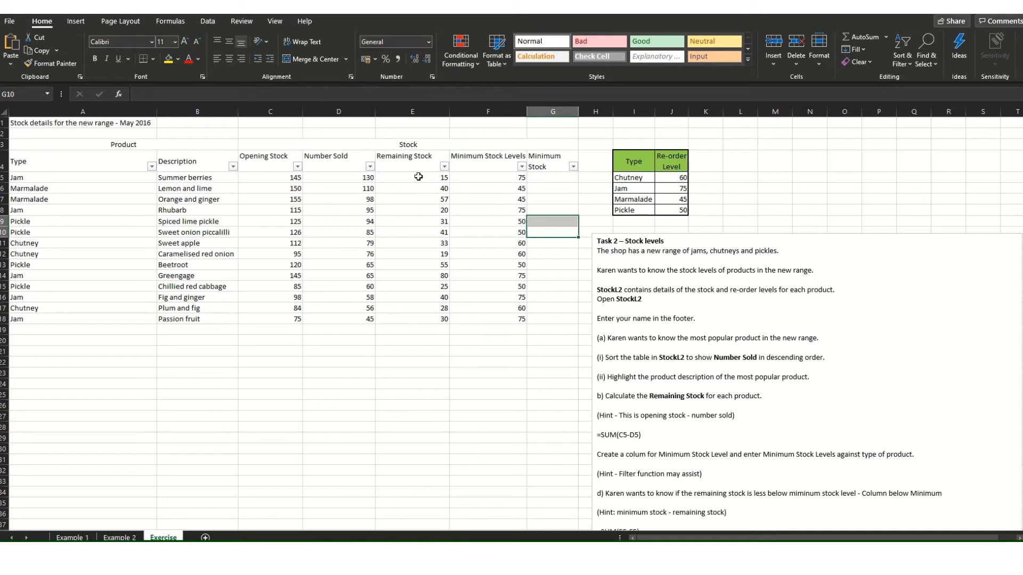
# - Enter the formula =SUM(E5-F5) in G5 to subtract minimum level from remaining stock
pyautogui.click(708, 422)
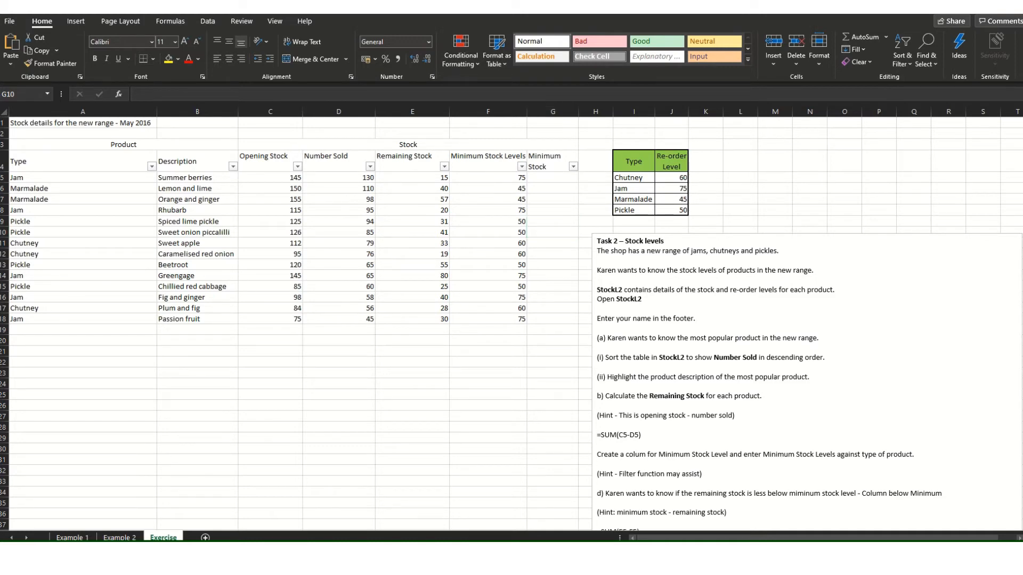
pyautogui.click(558, 177)
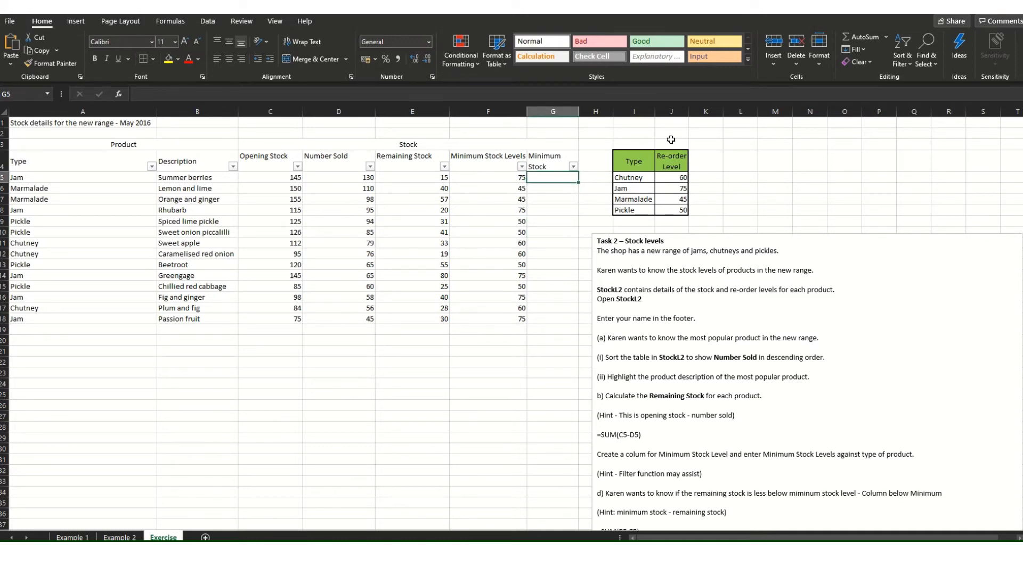
pyautogui.write('=SUM(')
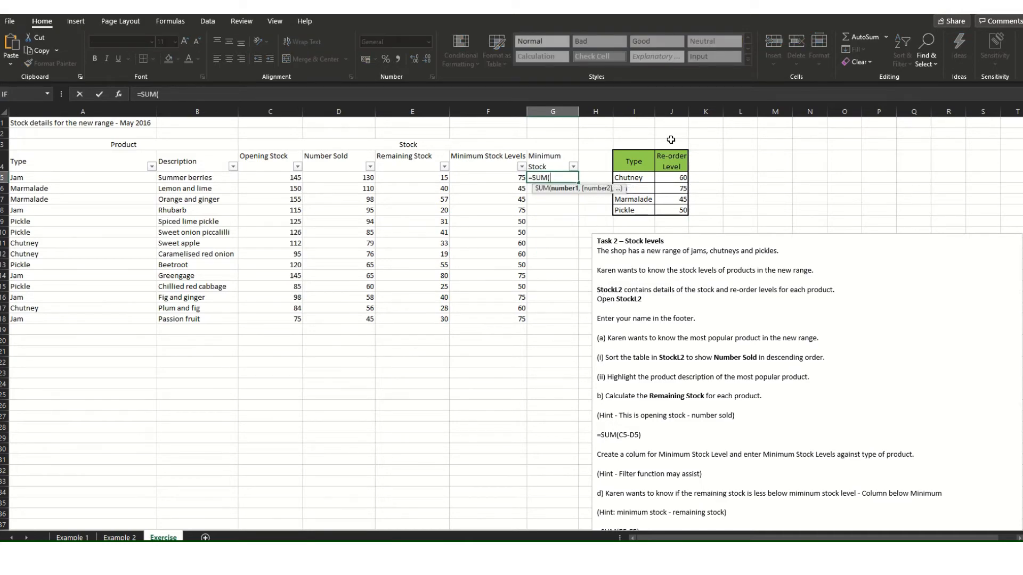
pyautogui.click(400, 180)
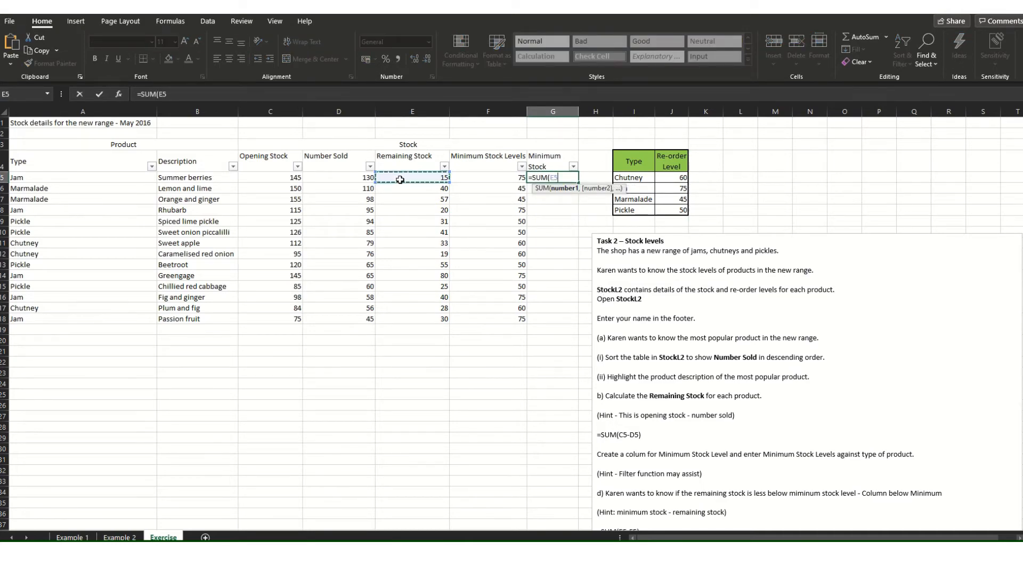
pyautogui.write('-')
pyautogui.click(477, 177)
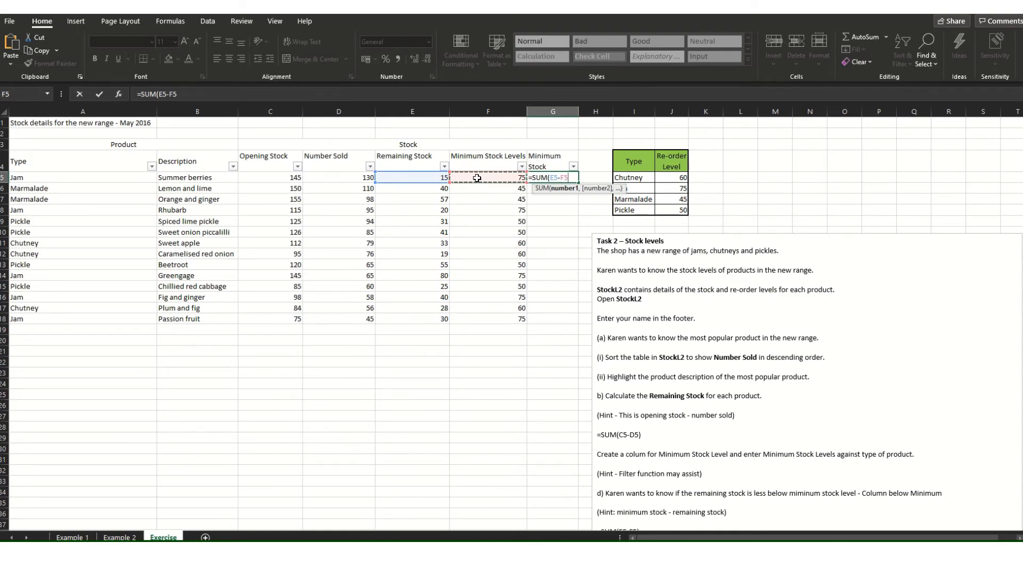
pyautogui.write(')')
pyautogui.click(548, 237)
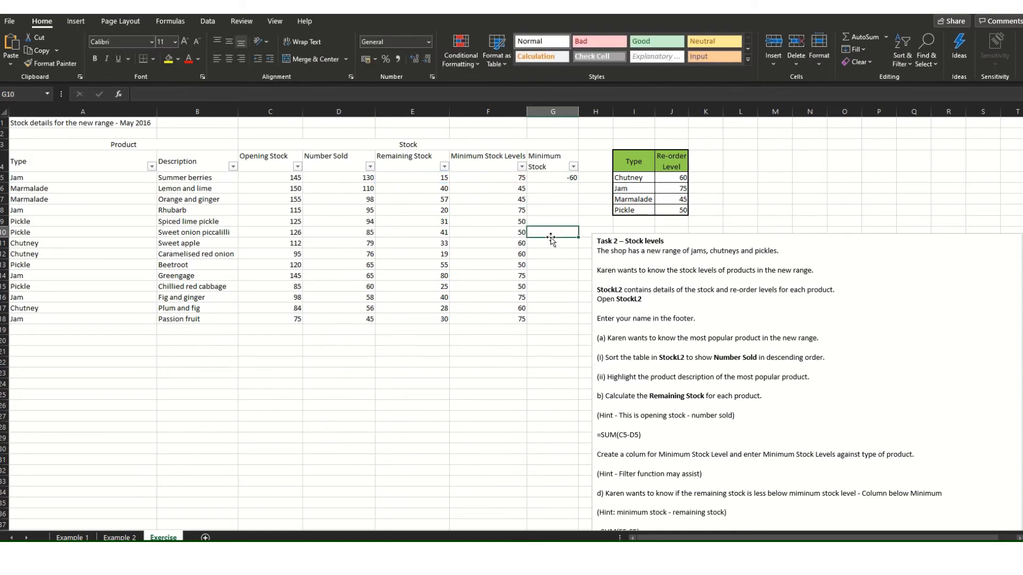
# - Fill the G5 formula down through G18 for every product
pyautogui.click(565, 180)
pyautogui.moveTo(577, 185); pyautogui.dragTo(573, 326)
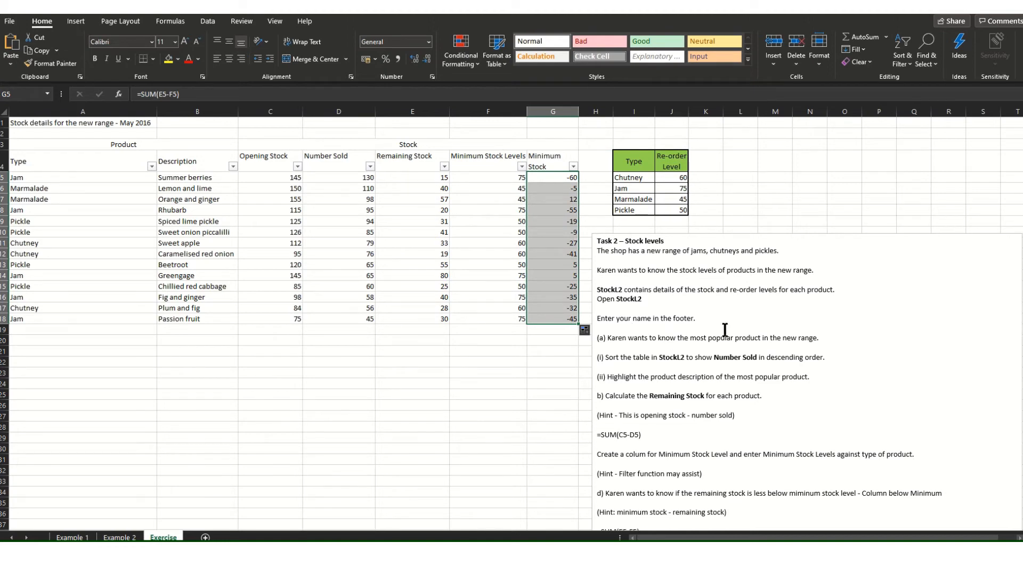
pyautogui.scroll(-2, 885, 269)
pyautogui.scroll(2, 892, 278)
pyautogui.scroll(-2, 770, 310)
pyautogui.scroll(2, 777, 307)
# - Apply All Borders to the stock table A4:G18
pyautogui.moveTo(75, 159); pyautogui.dragTo(558, 320)
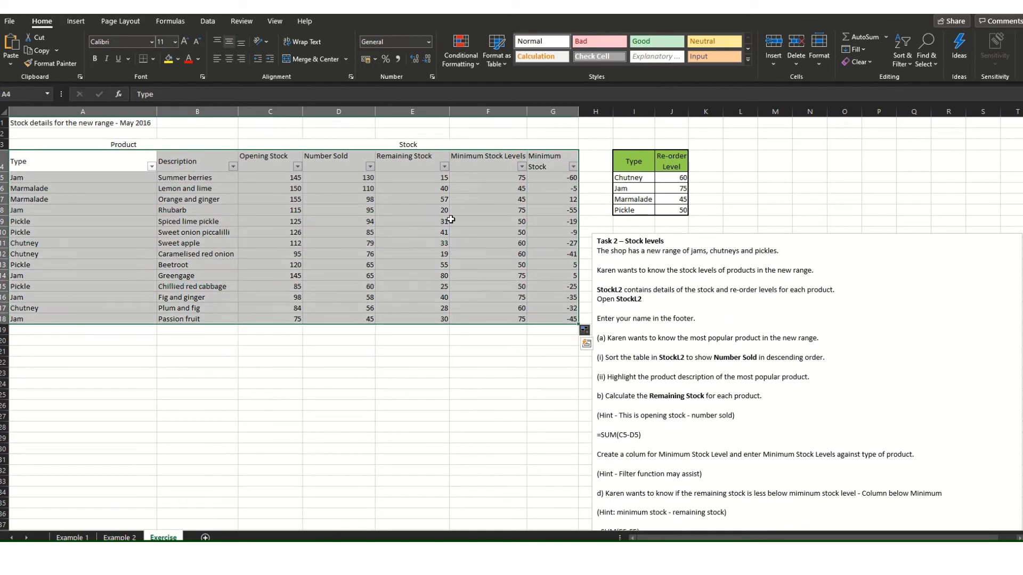
pyautogui.click(151, 59)
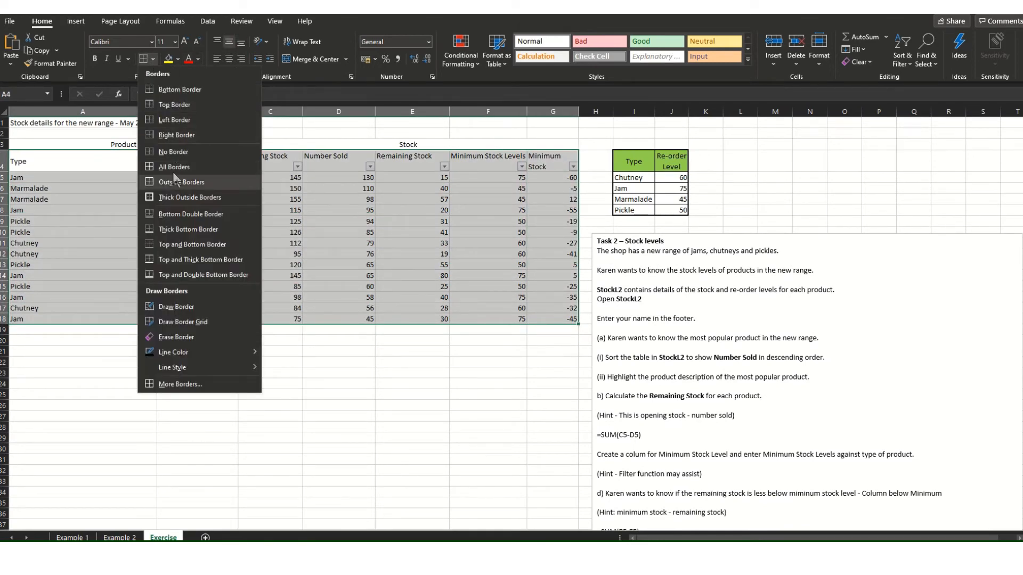
pyautogui.click(144, 167)
# - Bold the header row A4:G4, type names A5:A18, group titles A3:G3 and the A1 title
pyautogui.moveTo(114, 156); pyautogui.dragTo(531, 172)
pyautogui.click(95, 58)
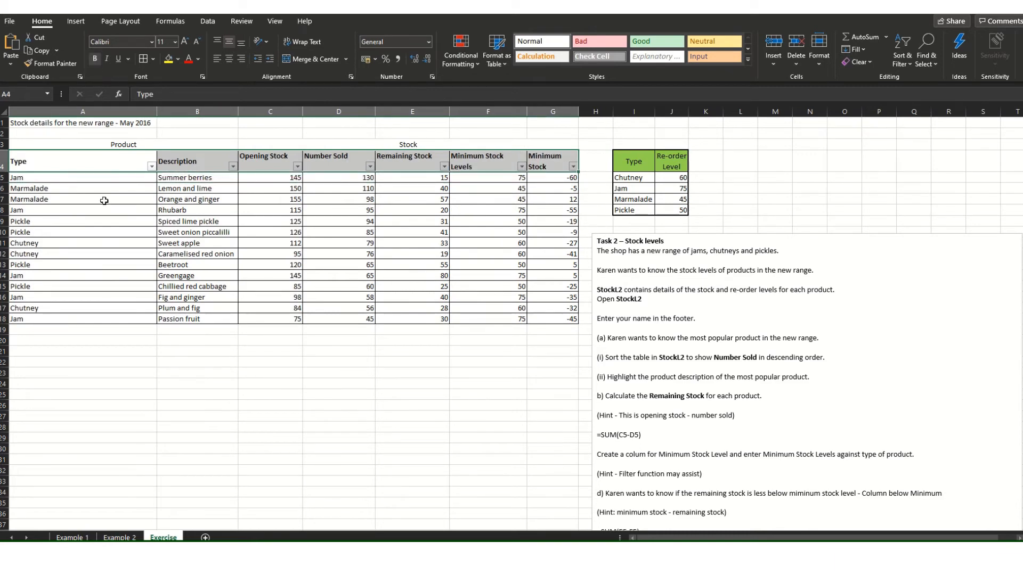
pyautogui.moveTo(100, 177); pyautogui.dragTo(99, 319)
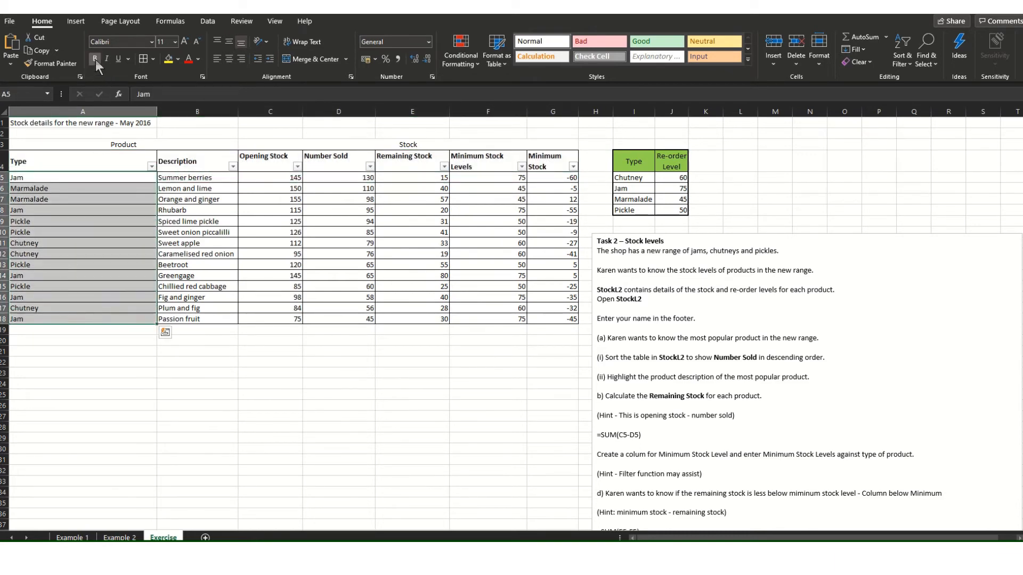
pyautogui.click(95, 59)
pyautogui.moveTo(120, 143); pyautogui.dragTo(554, 144)
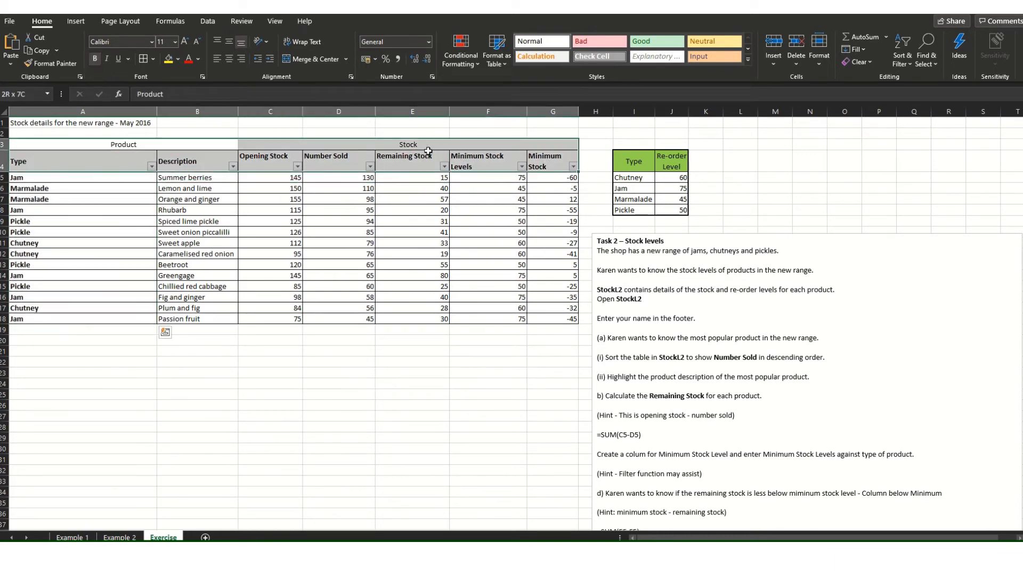
pyautogui.click(96, 60)
pyautogui.click(80, 123)
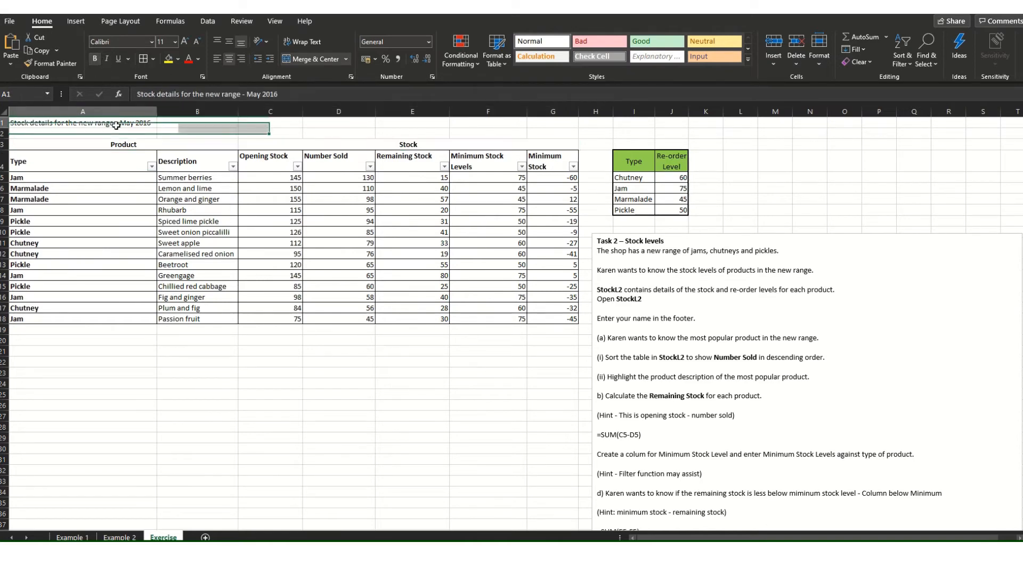
pyautogui.click(95, 59)
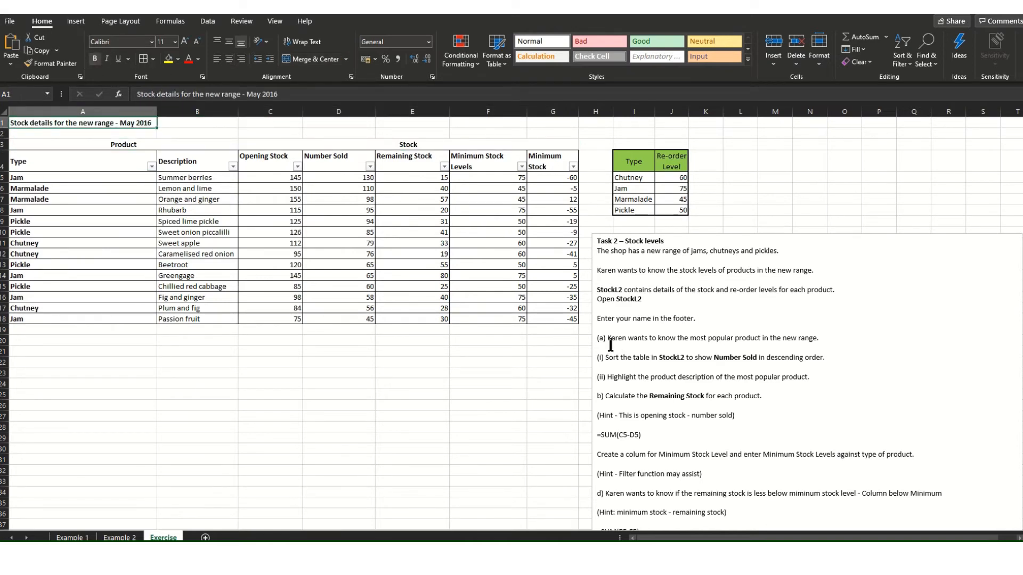
pyautogui.moveTo(604, 357); pyautogui.dragTo(842, 358)
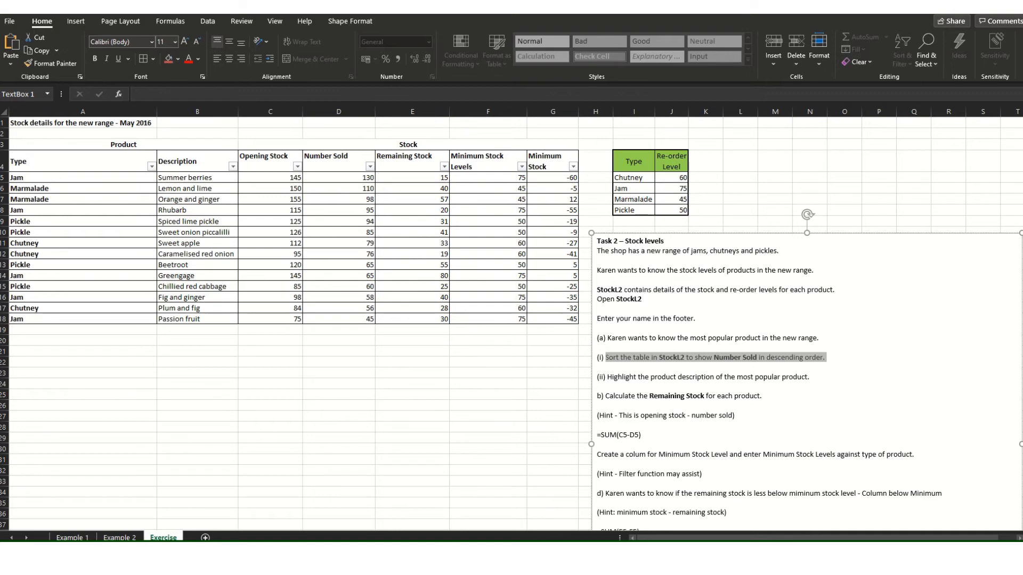
pyautogui.scroll(-2, 842, 355)
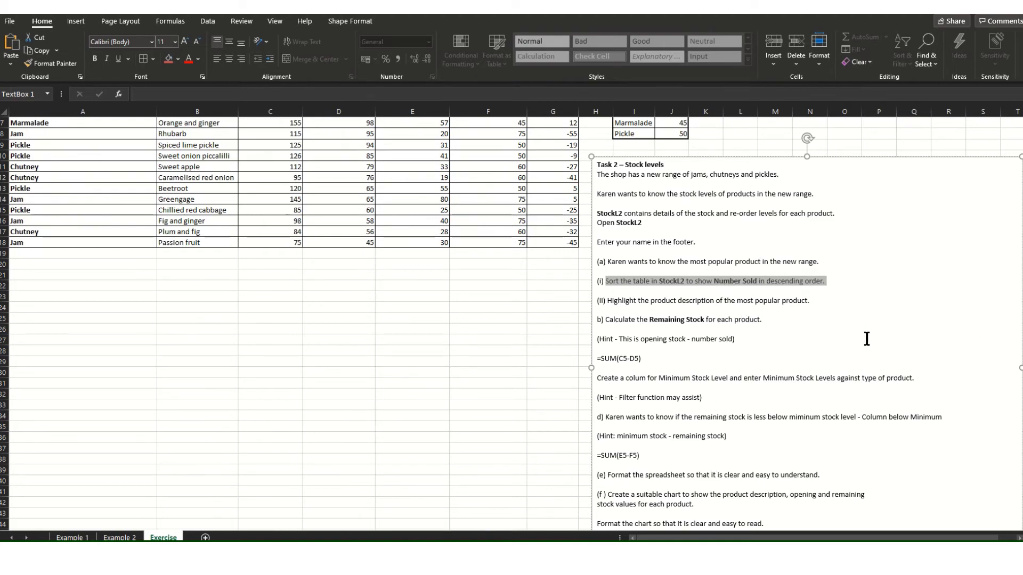
pyautogui.scroll(-2, 812, 405)
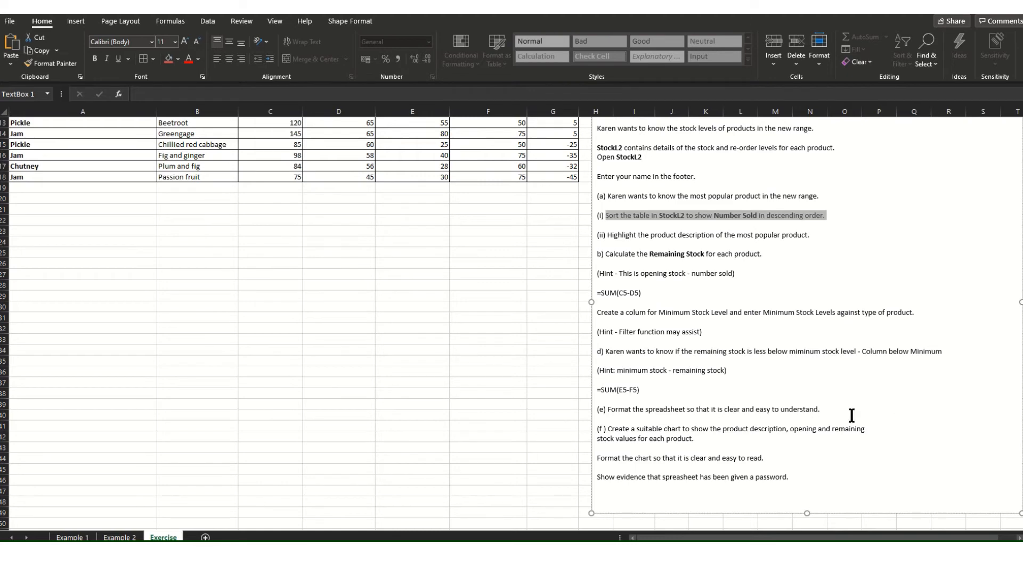
pyautogui.scroll(4, 351, 392)
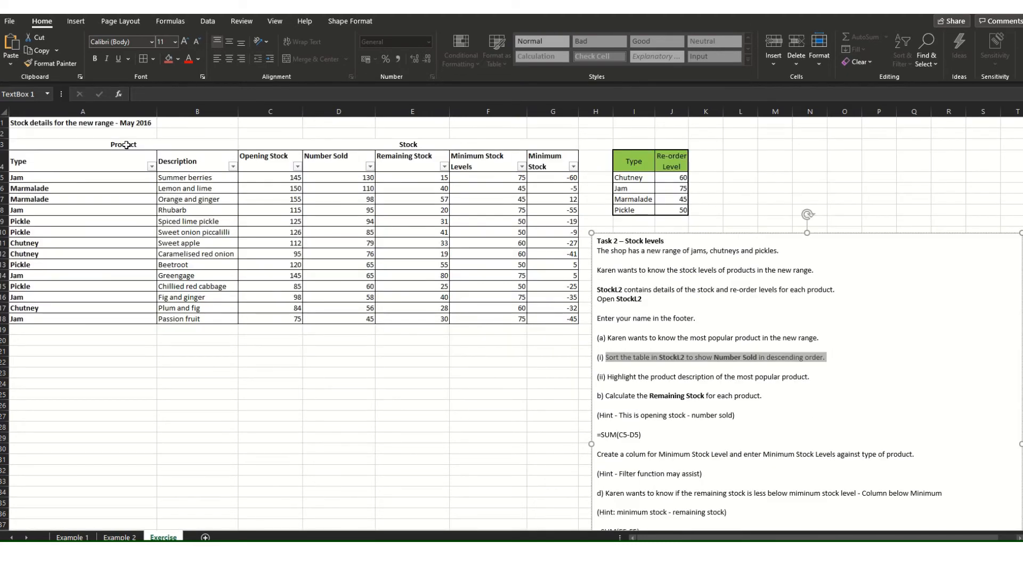
# - Add borders to the Product and Stock heading cells in A2:G3 above the table
pyautogui.moveTo(127, 145); pyautogui.dragTo(554, 134)
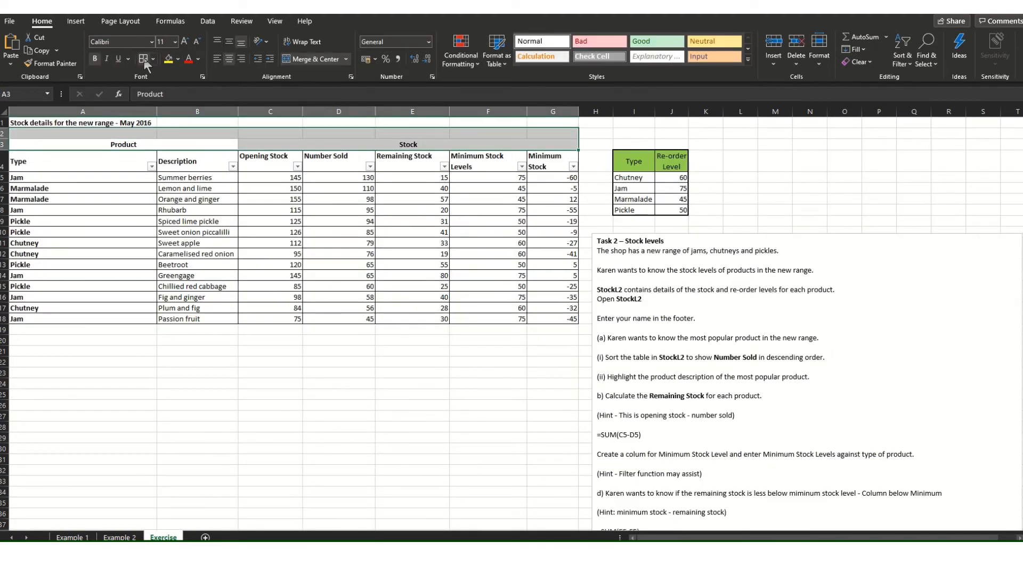
pyautogui.click(144, 60)
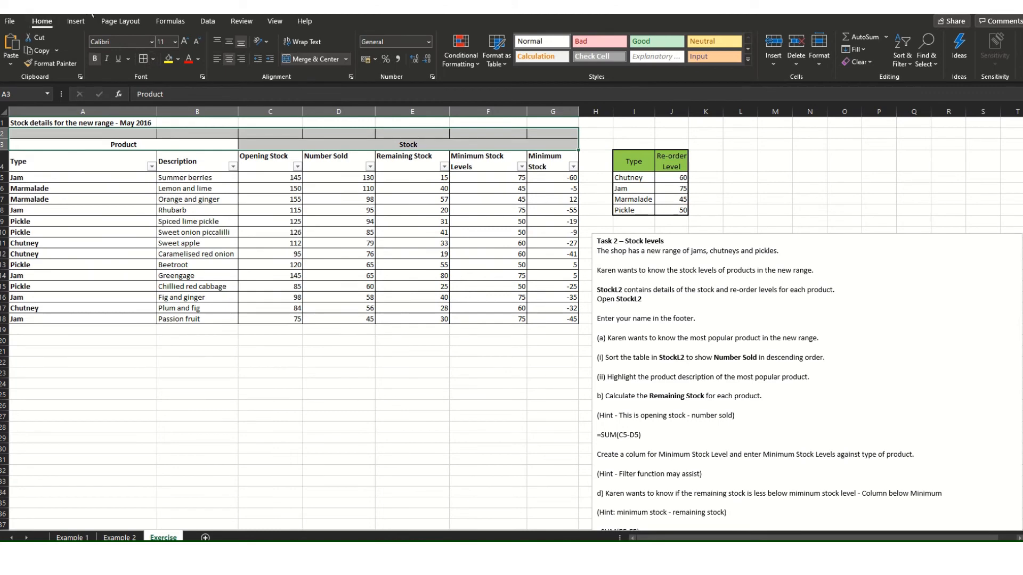
pyautogui.moveTo(122, 145); pyautogui.dragTo(430, 139)
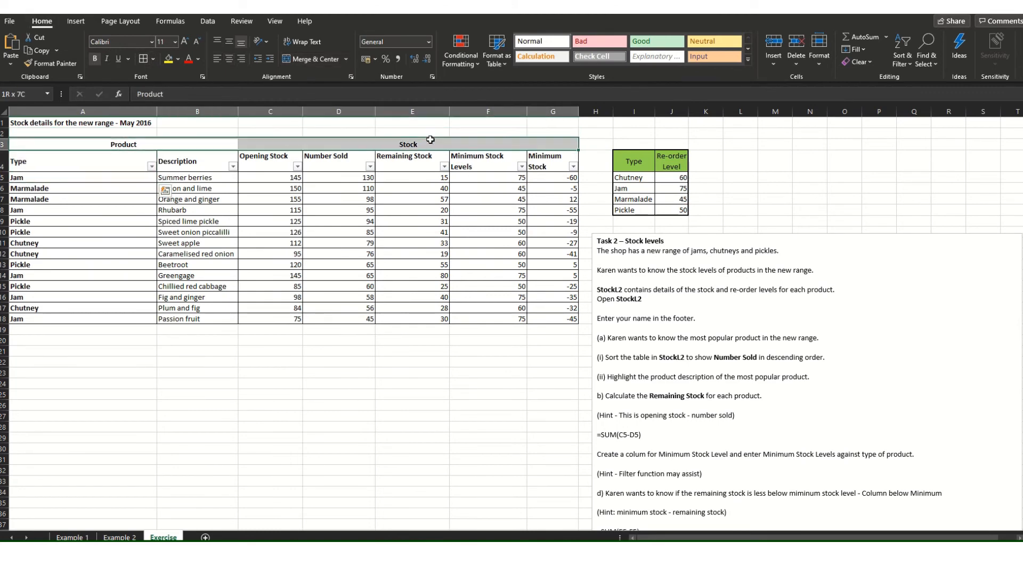
pyautogui.click(347, 424)
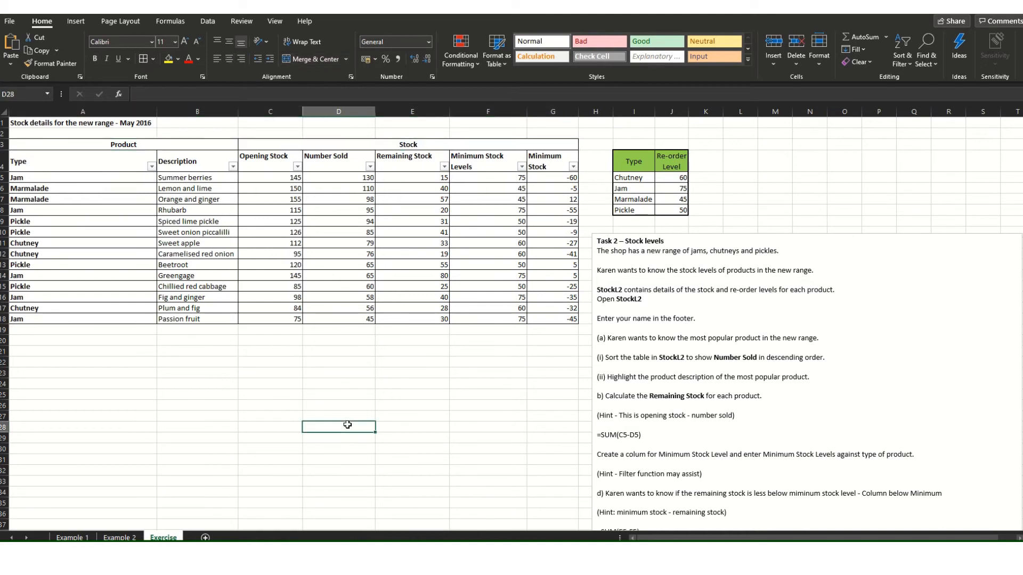
pyautogui.scroll(-3, 336, 424)
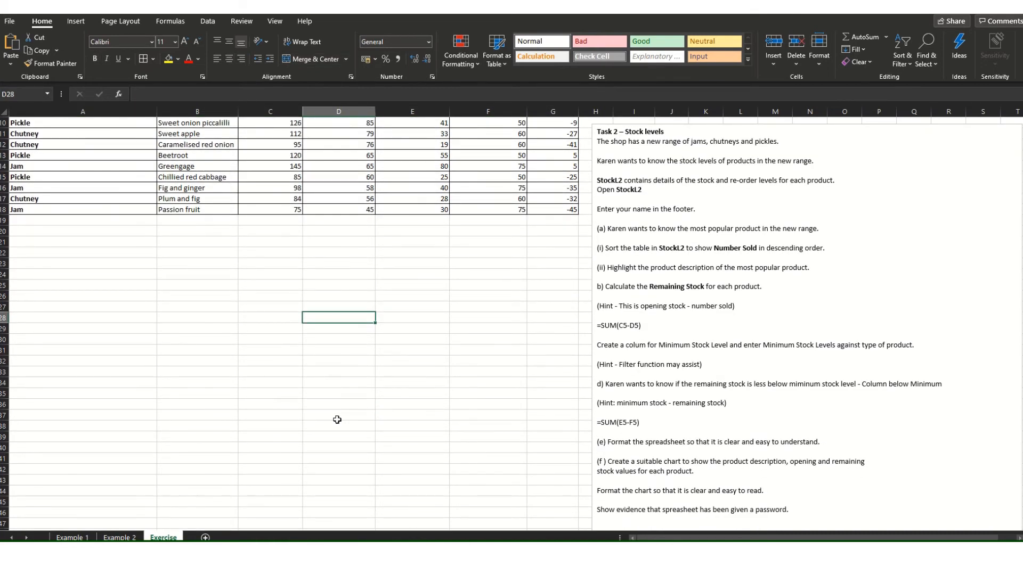
pyautogui.scroll(3, 336, 421)
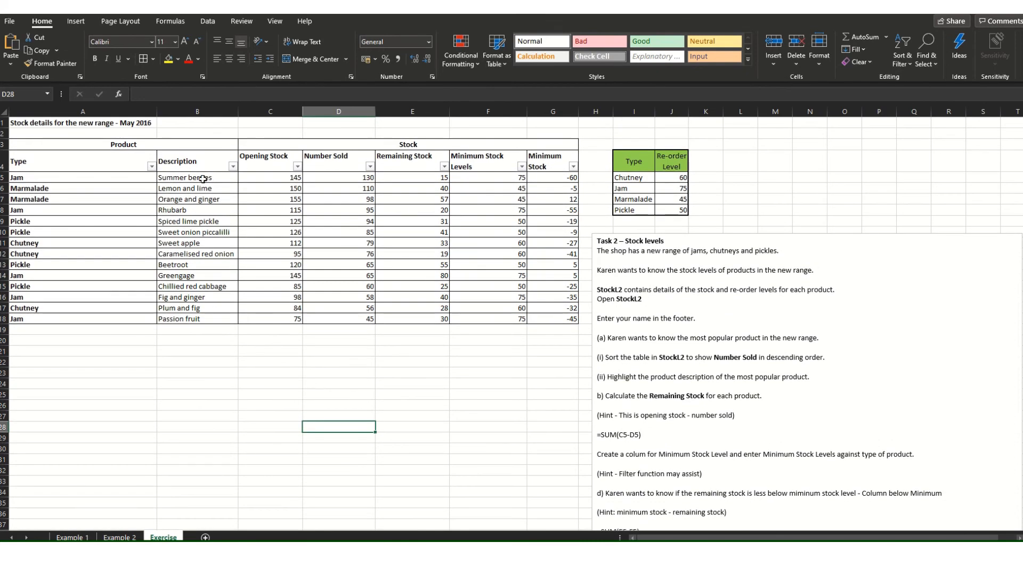
pyautogui.moveTo(203, 179); pyautogui.dragTo(204, 319)
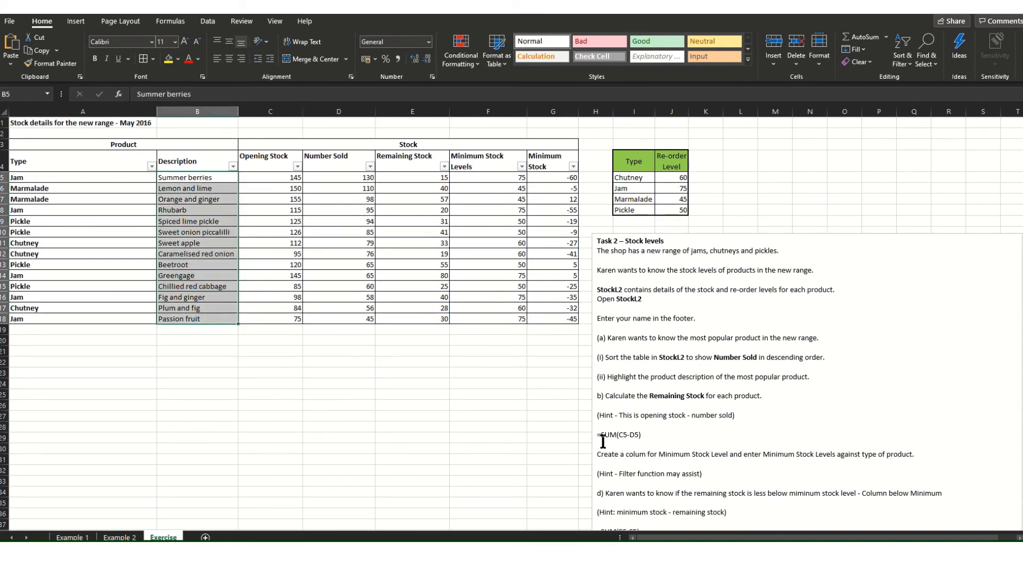
# - Select the Description, Opening Stock and Remaining Stock columns (B, C, E) with their headers
pyautogui.scroll(-4, 602, 441)
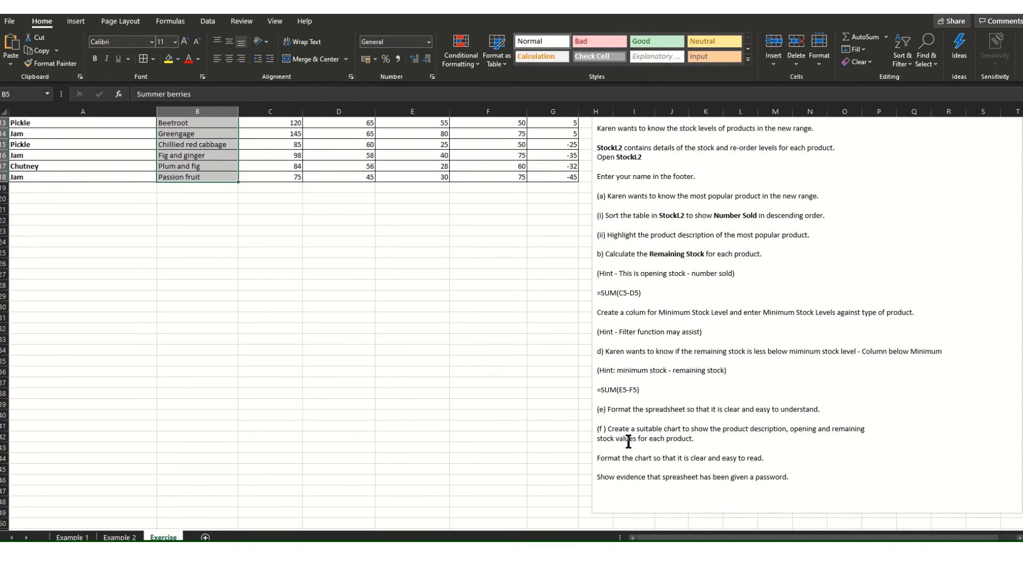
pyautogui.scroll(3, 452, 448)
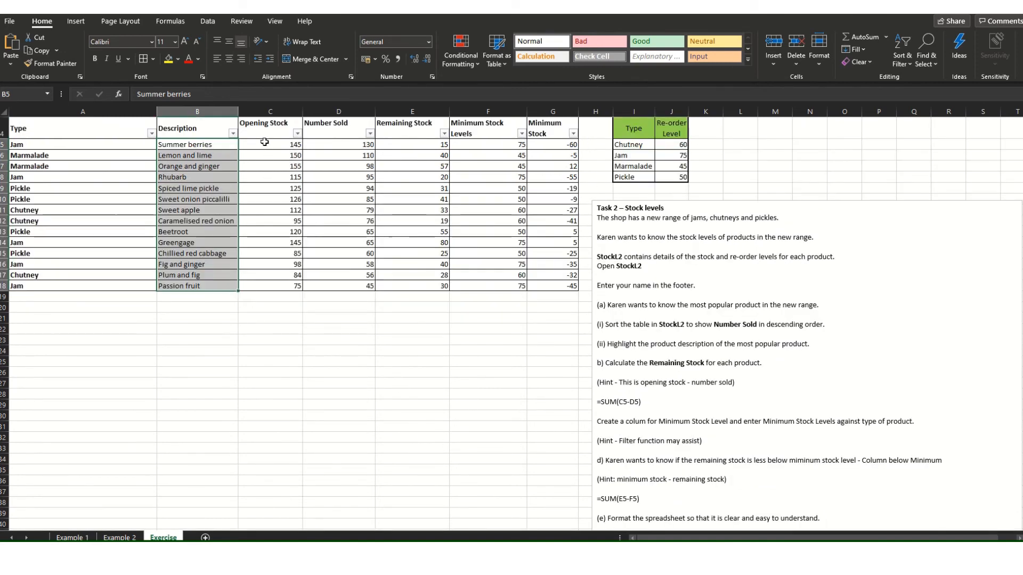
pyautogui.moveTo(269, 144); pyautogui.dragTo(270, 286)
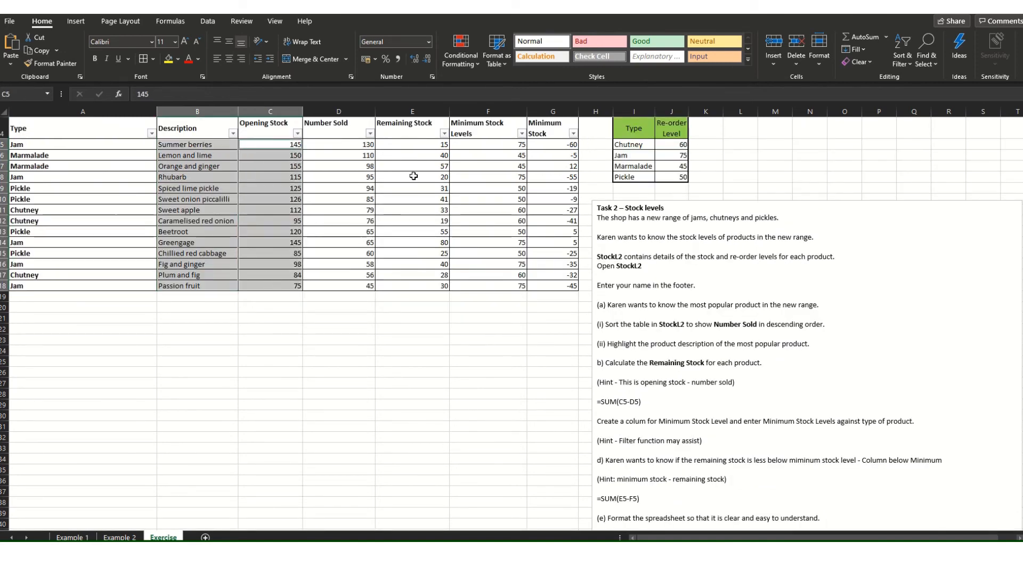
pyautogui.click(408, 134)
pyautogui.moveTo(175, 128); pyautogui.dragTo(190, 286)
pyautogui.moveTo(275, 128); pyautogui.dragTo(275, 286)
pyautogui.moveTo(414, 128); pyautogui.dragTo(428, 286)
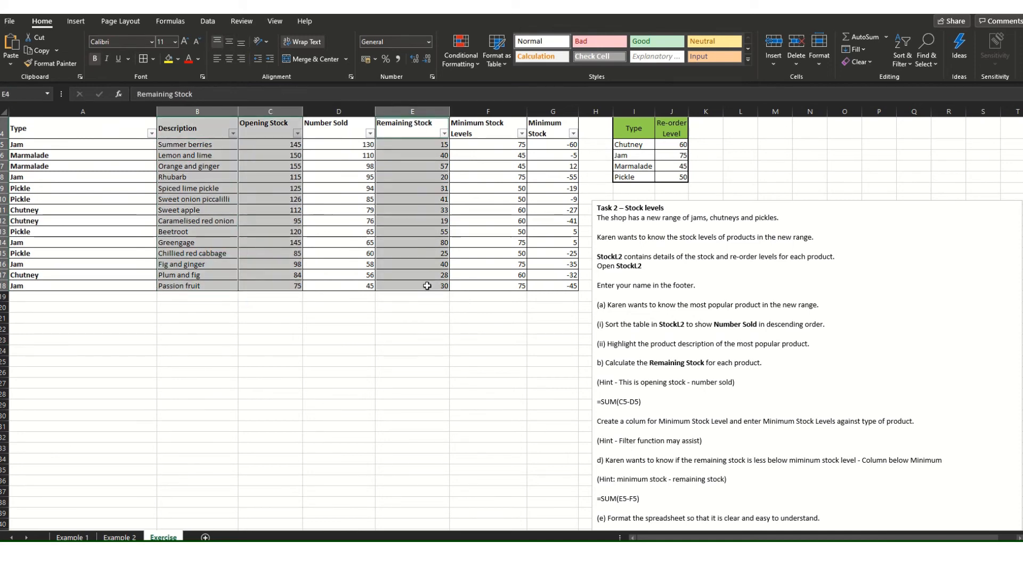
pyautogui.click(73, 22)
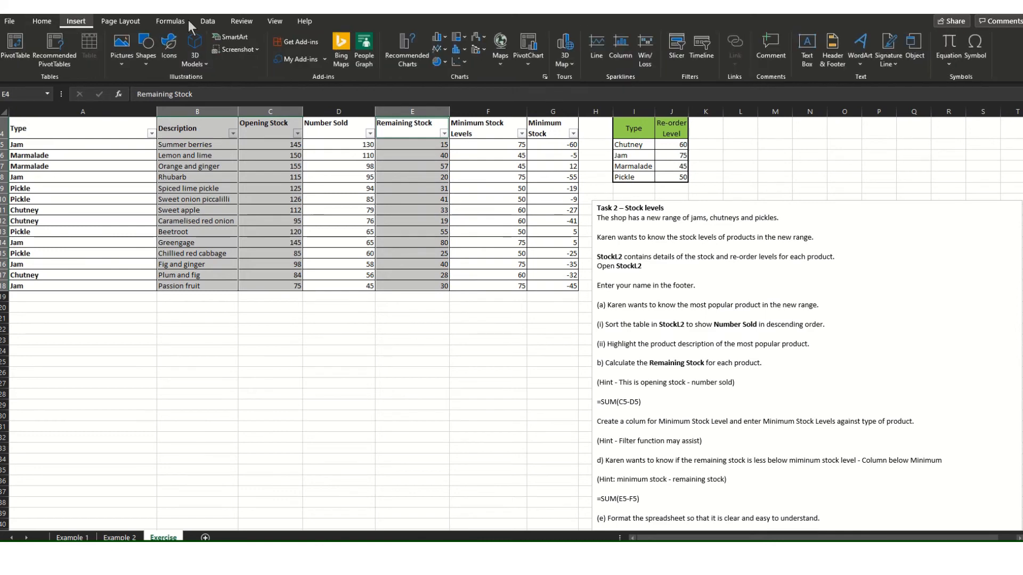
# - Insert a recommended clustered column chart of both stock series and move it below the table
pyautogui.click(420, 59)
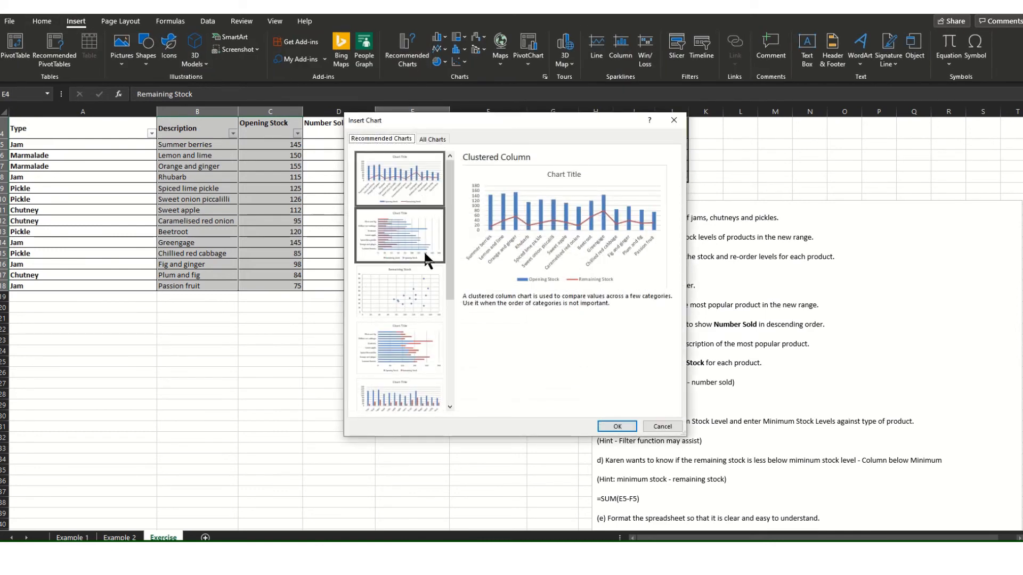
pyautogui.click(424, 398)
pyautogui.click(616, 426)
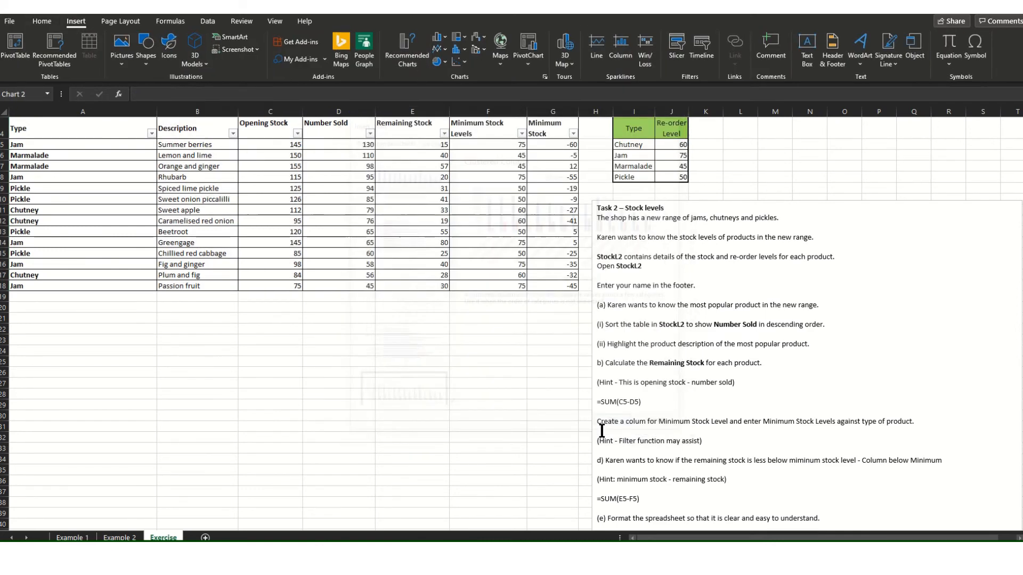
pyautogui.moveTo(533, 250); pyautogui.dragTo(291, 323)
# - Title the chart 'Opening and Remaining Stock' and place it under the table in columns A–B
pyautogui.doubleClick(258, 338)
pyautogui.click(257, 339)
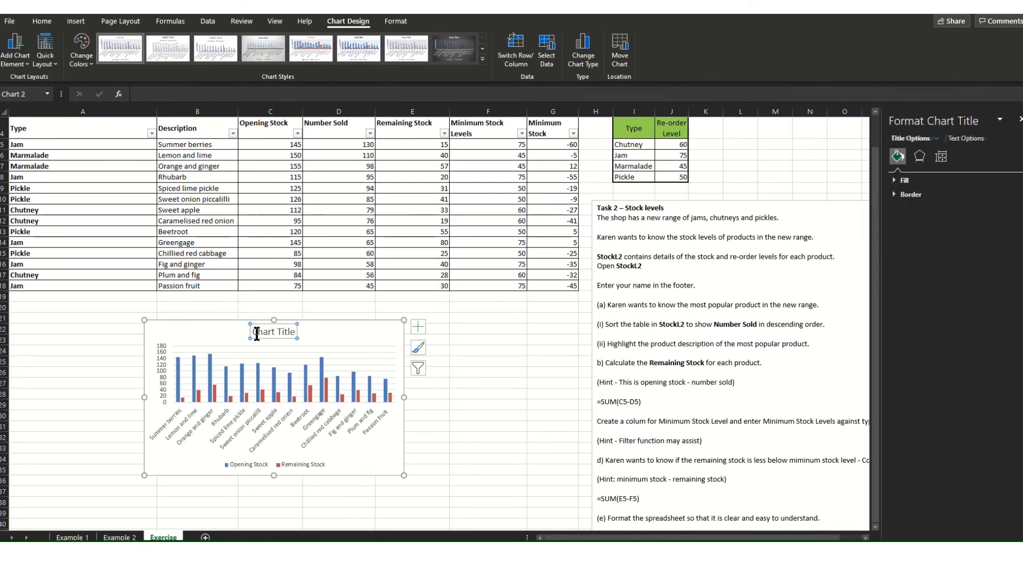
pyautogui.write('OPening')
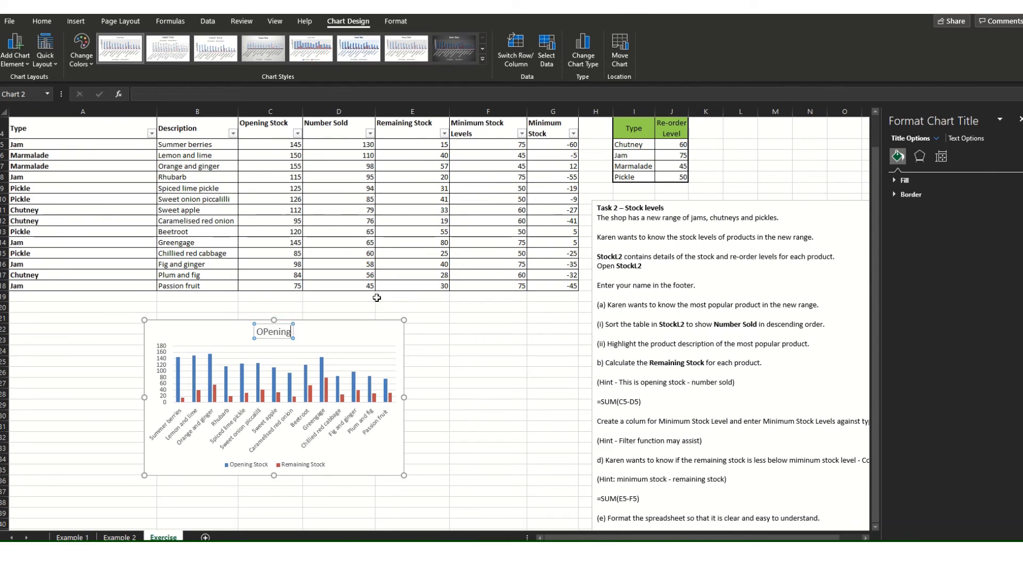
pyautogui.press('BackSpace')
pyautogui.press('BackSpace')
pyautogui.press('BackSpace')
pyautogui.press('BackSpace')
pyautogui.press('BackSpace')
pyautogui.press('BackSpace')
pyautogui.write('pening and Re')
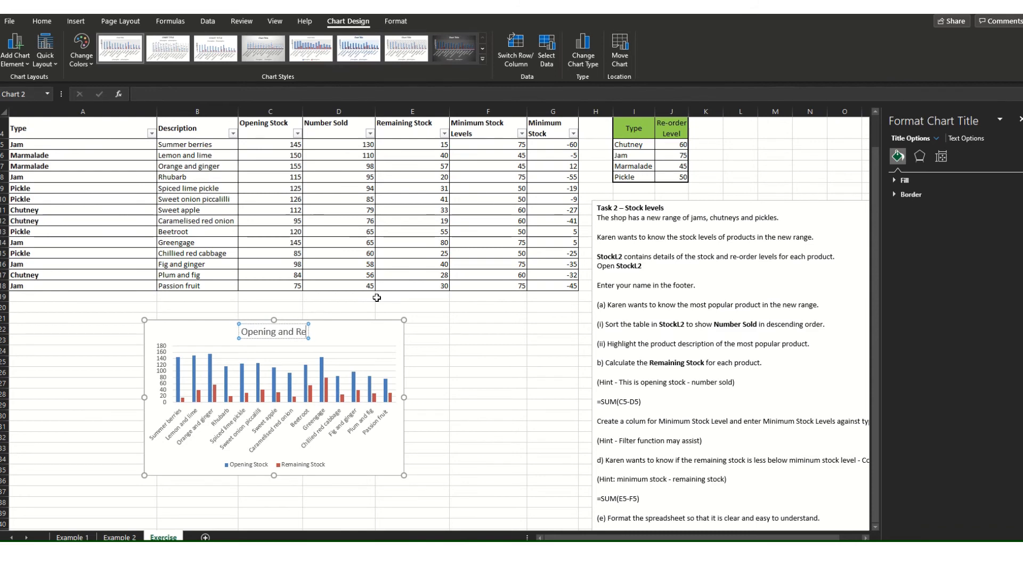
pyautogui.write('maining Sto')
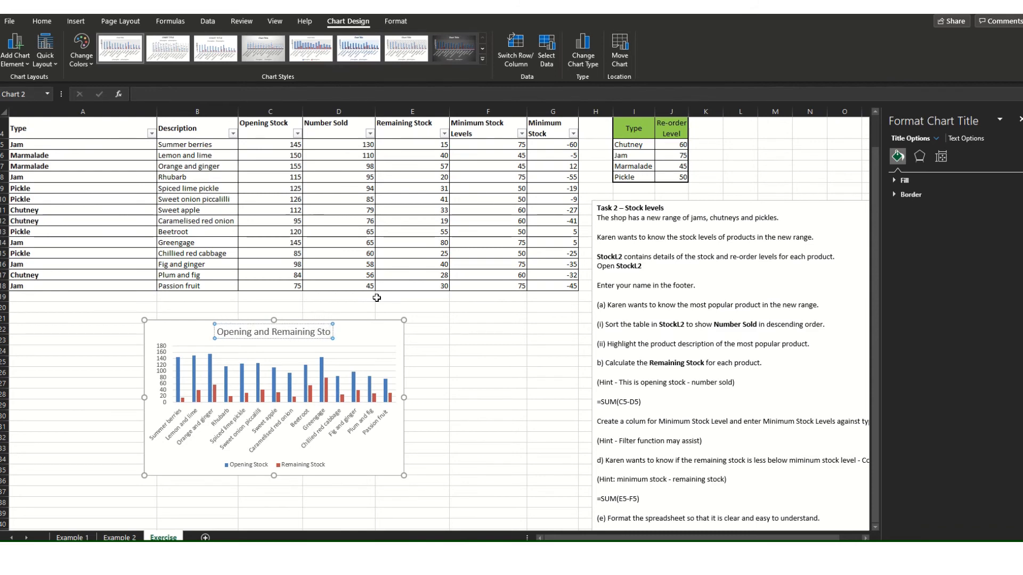
pyautogui.write('ck')
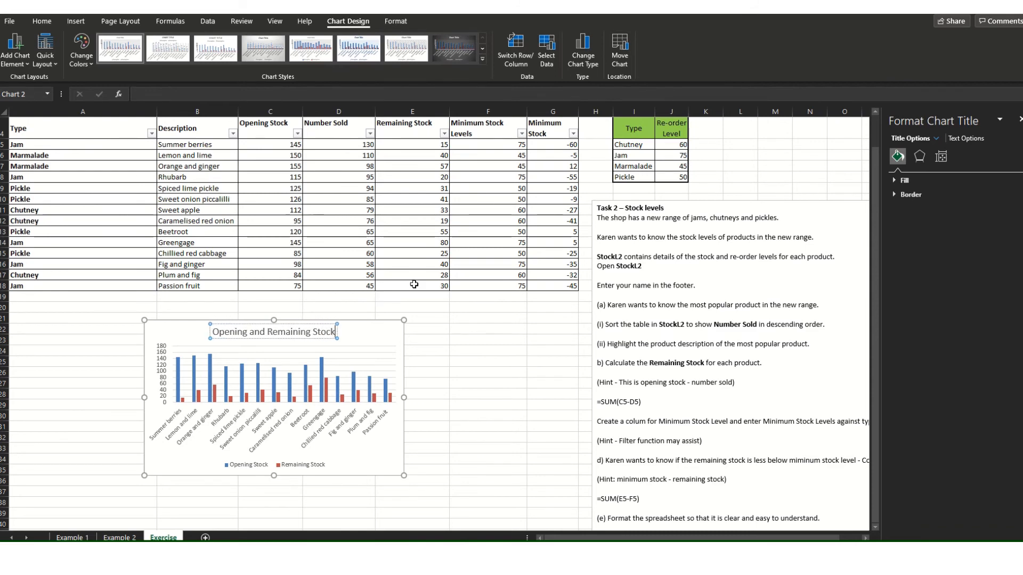
pyautogui.moveTo(363, 323); pyautogui.dragTo(228, 307)
pyautogui.click(362, 363)
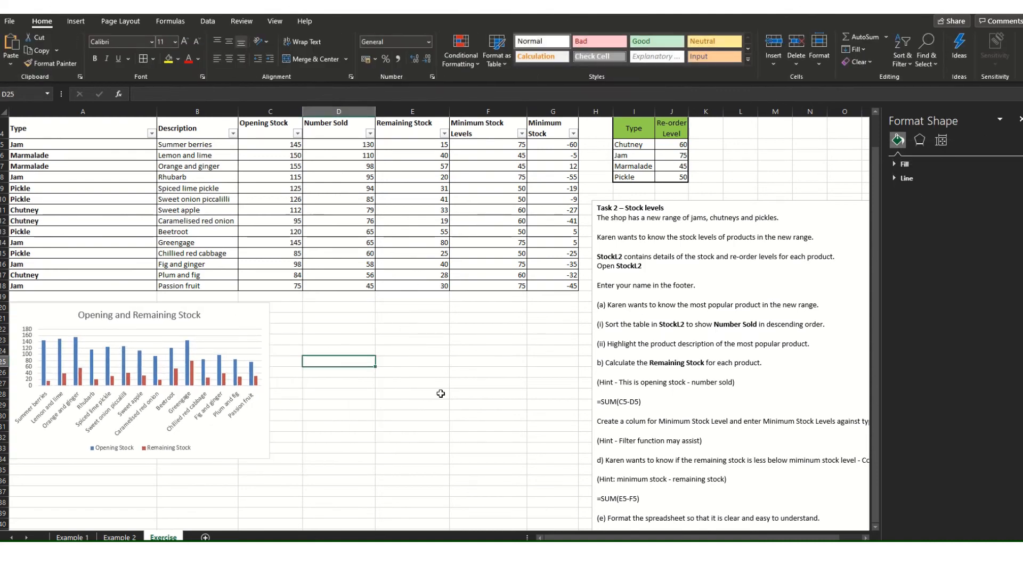
pyautogui.scroll(-2, 450, 400)
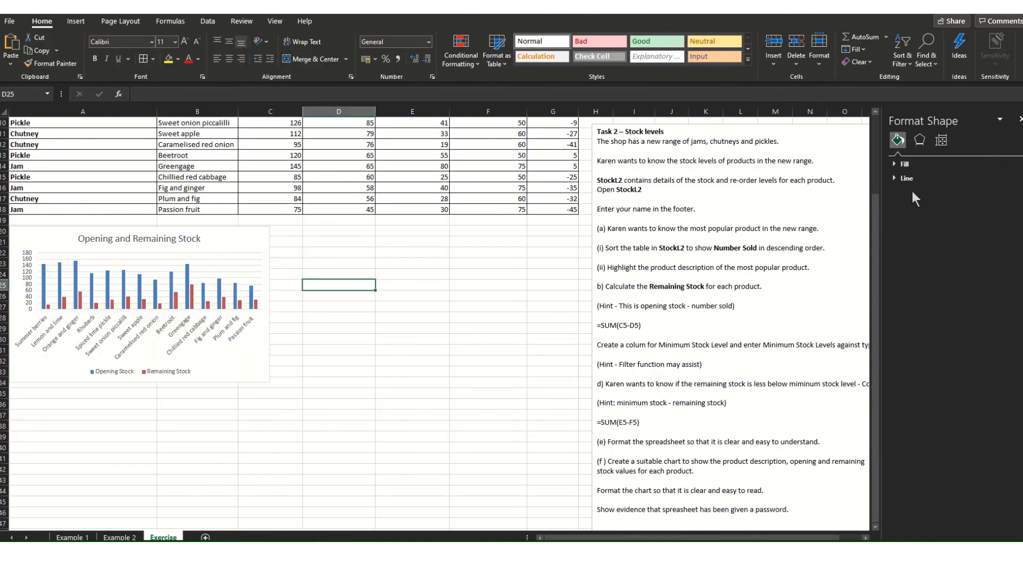
pyautogui.click(1019, 119)
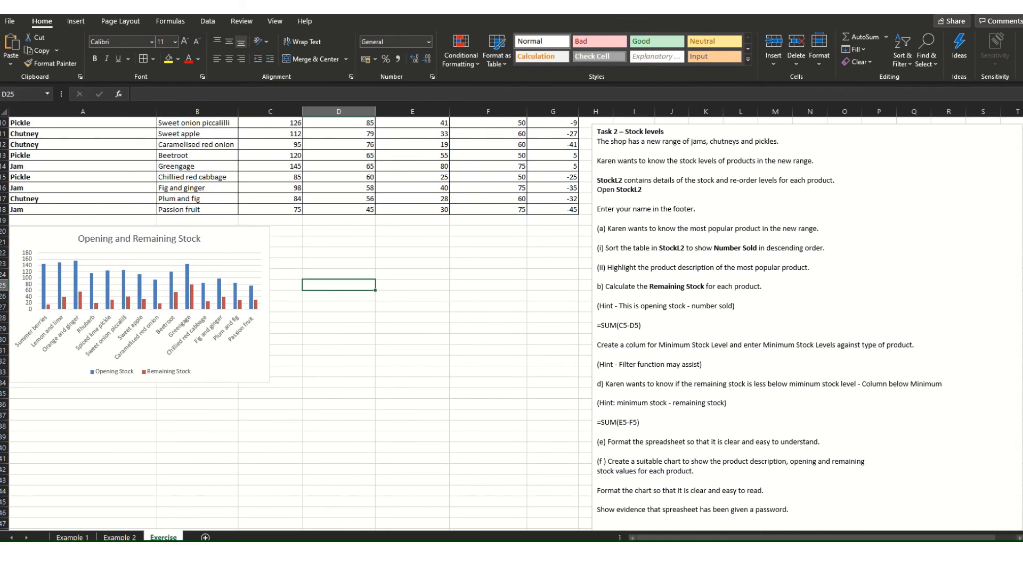
pyautogui.press('super')
# - Launch Snip & Sketch from the Start menu, minimise it, and go to Excel's File page
pyautogui.scroll(-5, 94, 468)
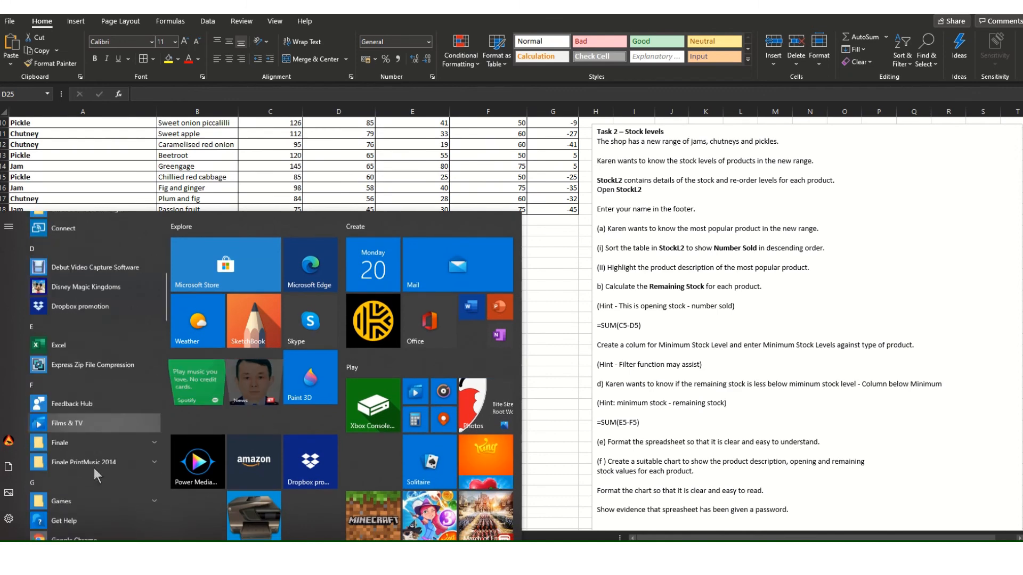
pyautogui.scroll(-5, 93, 468)
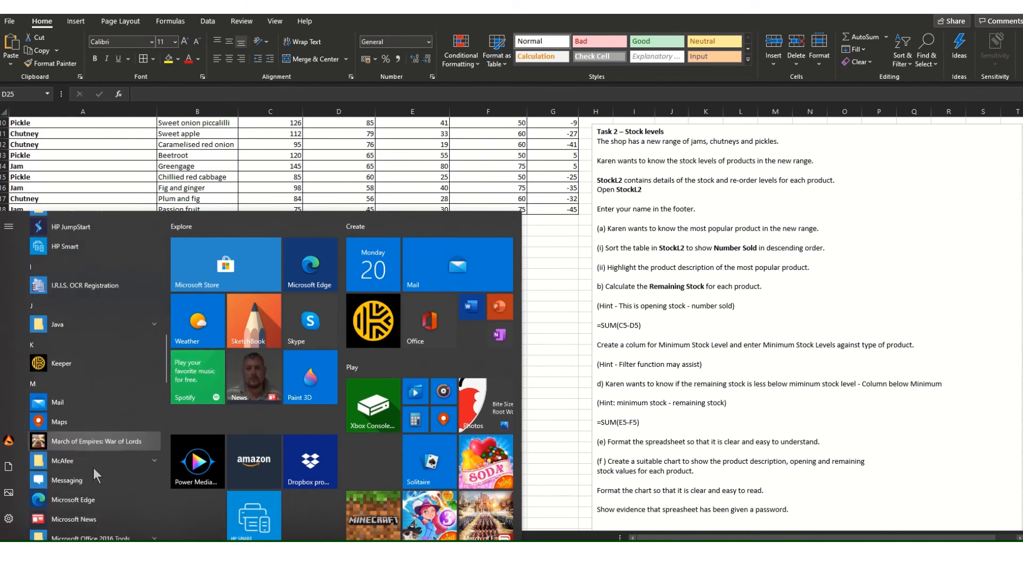
pyautogui.scroll(-5, 93, 468)
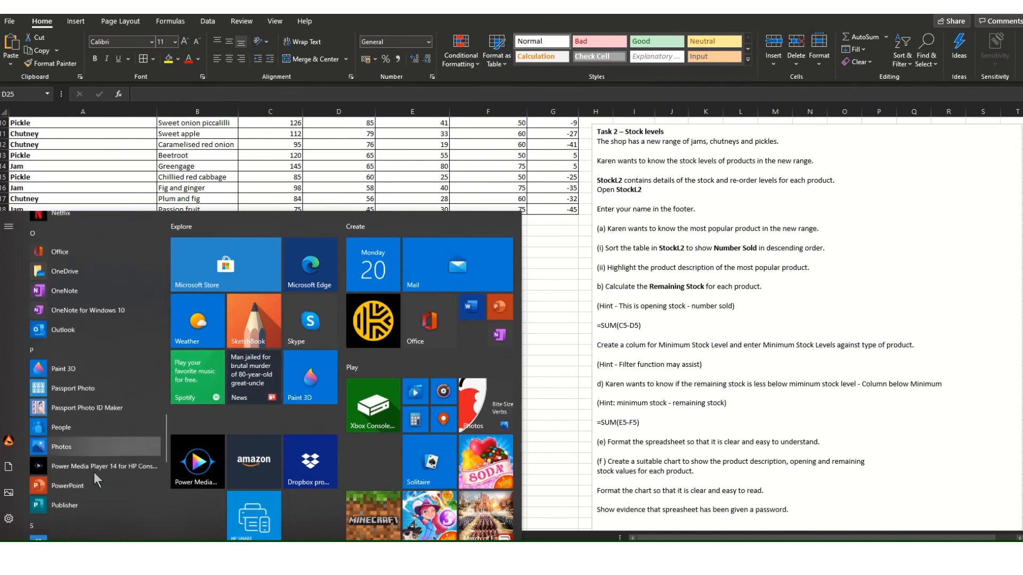
pyautogui.scroll(-2, 93, 472)
pyautogui.scroll(-1, 79, 498)
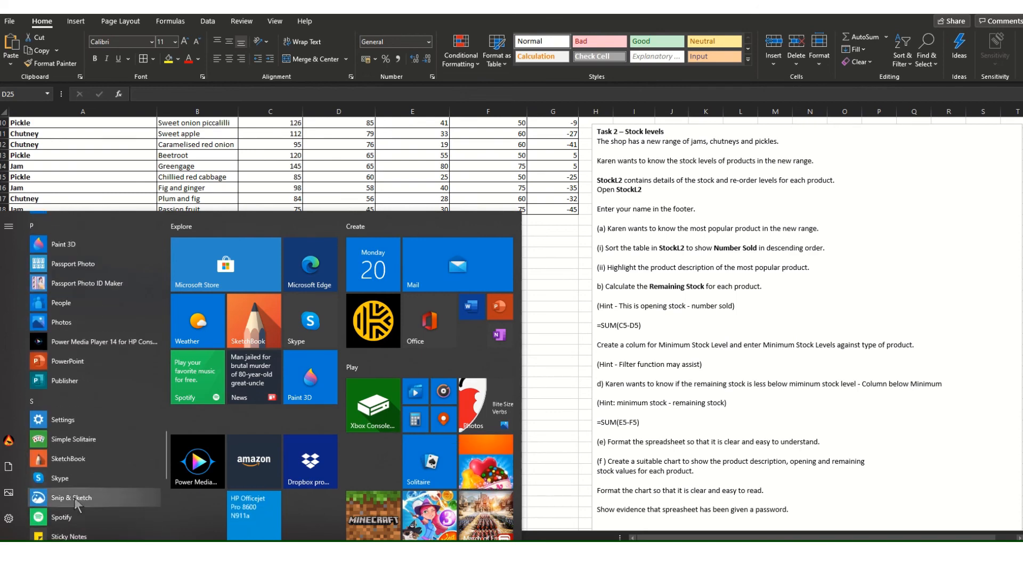
pyautogui.click(75, 498)
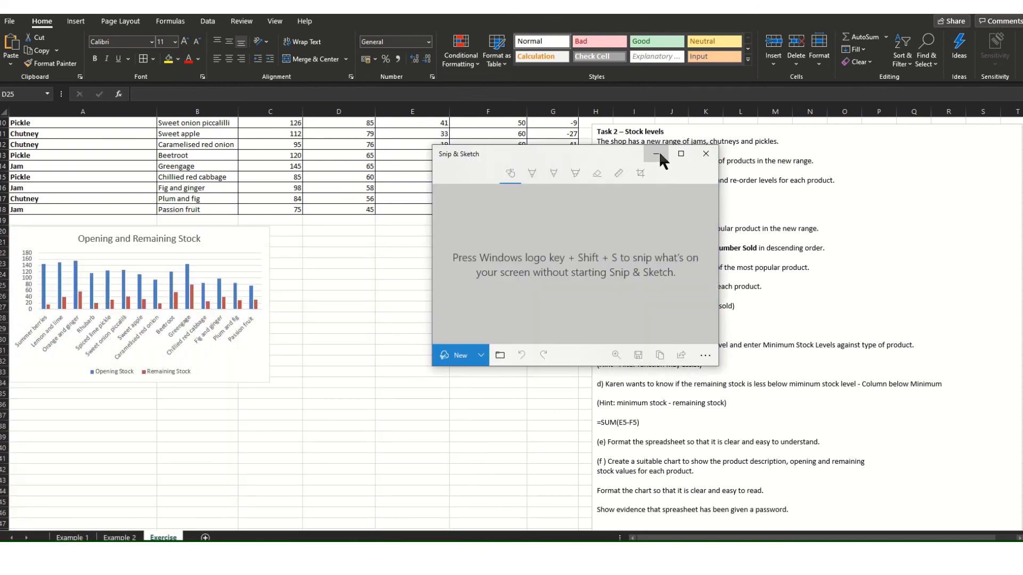
pyautogui.click(659, 153)
pyautogui.click(15, 25)
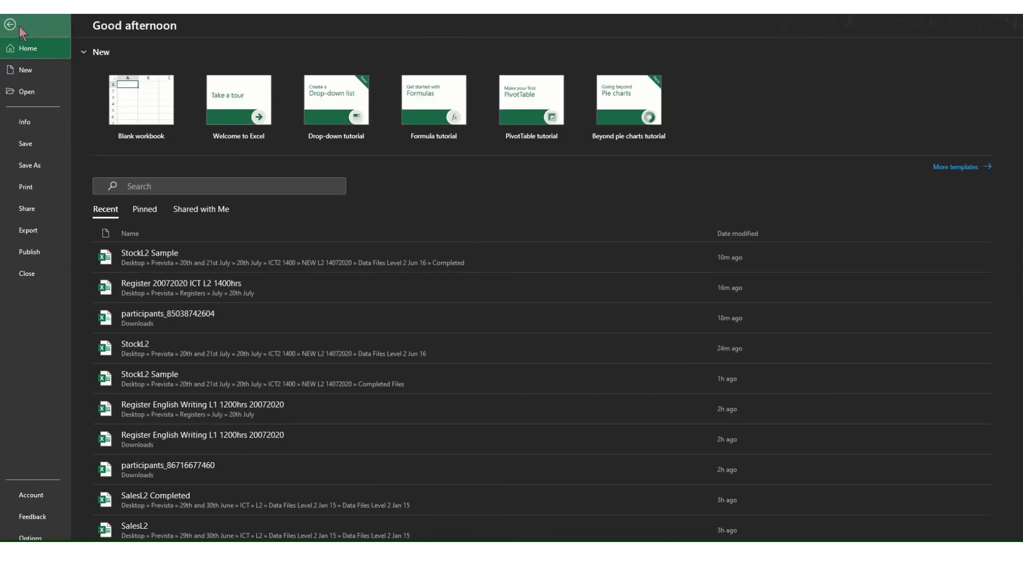
# - Choose Info > Protect Workbook > Encrypt with Password and enter a password
pyautogui.click(11, 24)
pyautogui.click(15, 25)
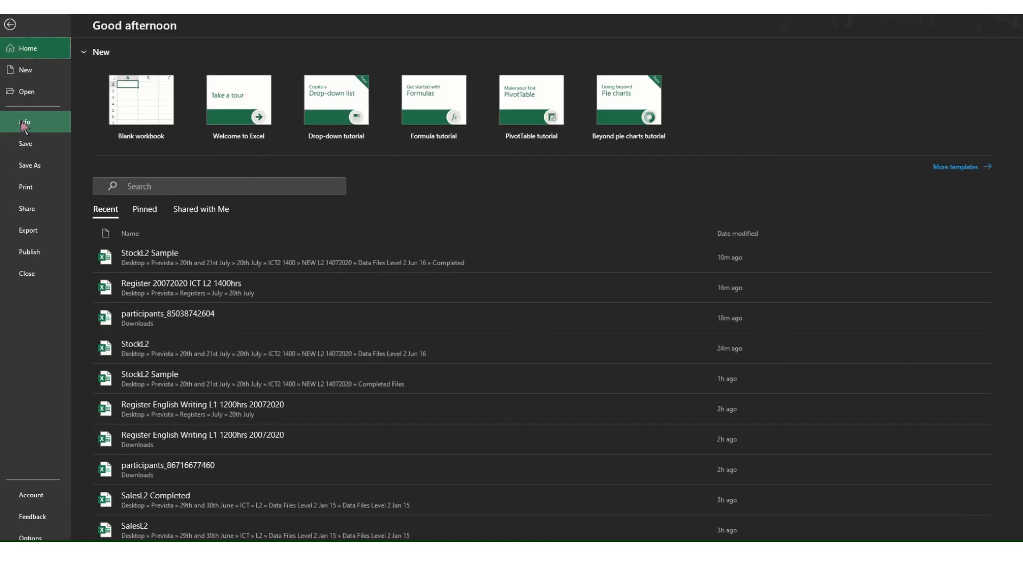
pyautogui.click(21, 120)
pyautogui.click(132, 144)
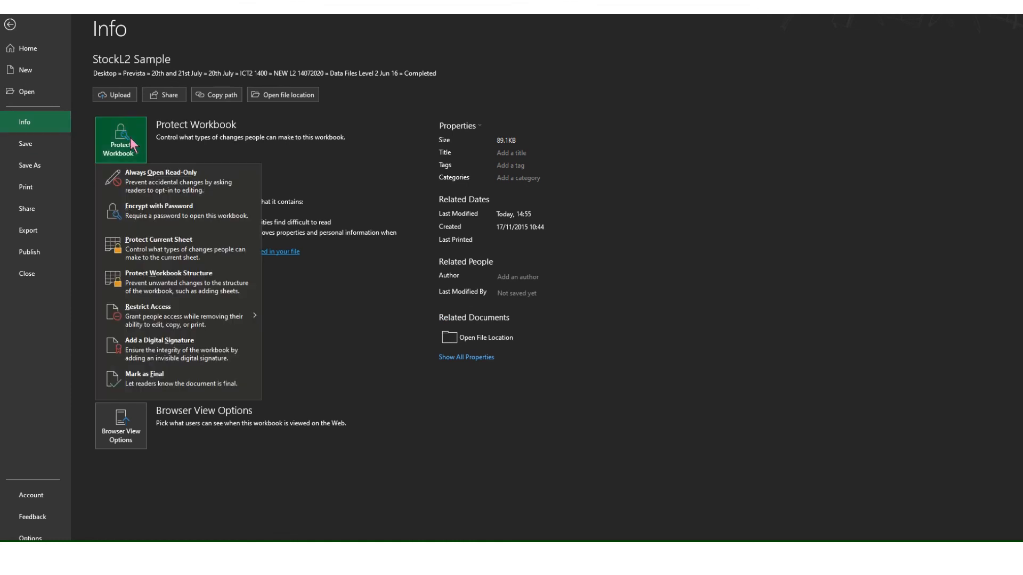
pyautogui.click(158, 212)
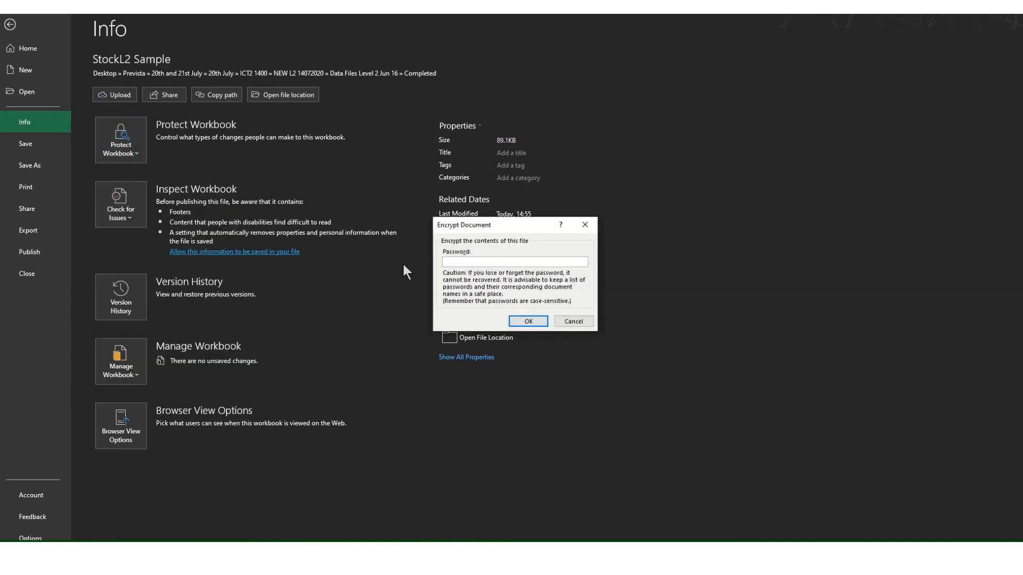
pyautogui.write('••••••••••')
# - Snip the Info page showing the password prompt, then return to the worksheet at D21
pyautogui.click(452, 359)
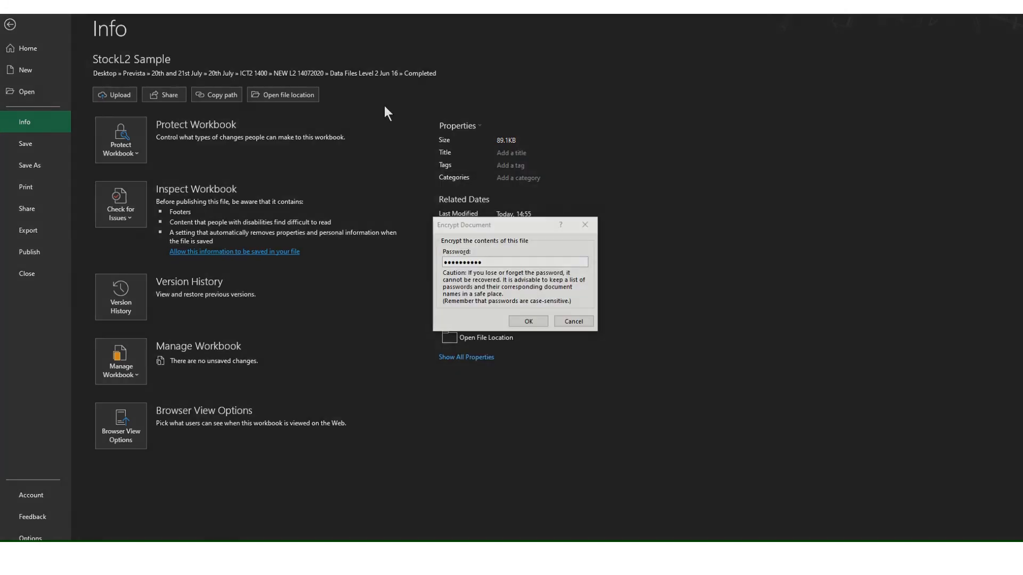
pyautogui.moveTo(79, 15)
pyautogui.mouseDown()
pyautogui.moveTo(596, 480)
pyautogui.moveTo(664, 476)
pyautogui.mouseUp()
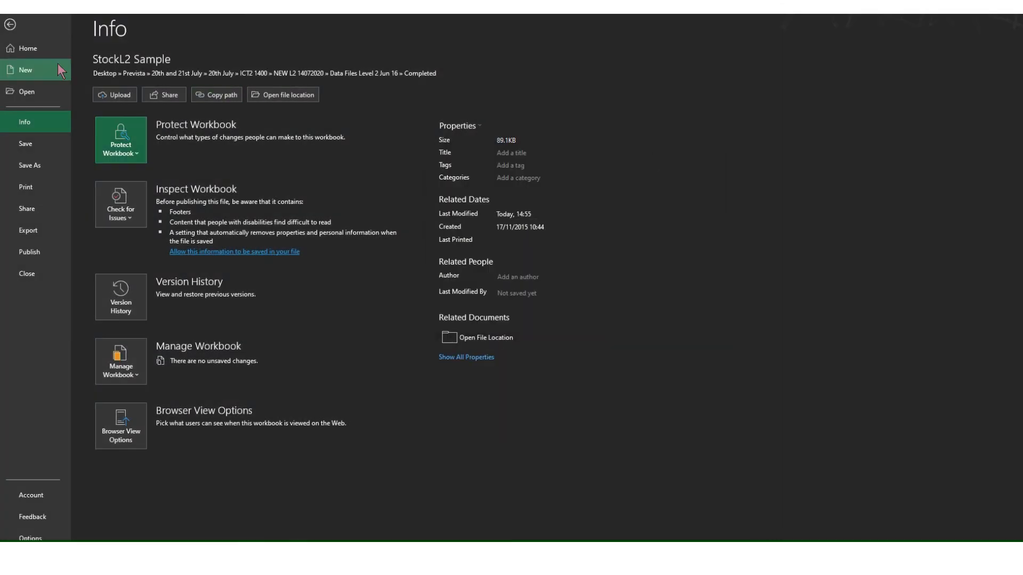
pyautogui.click(14, 23)
pyautogui.click(306, 241)
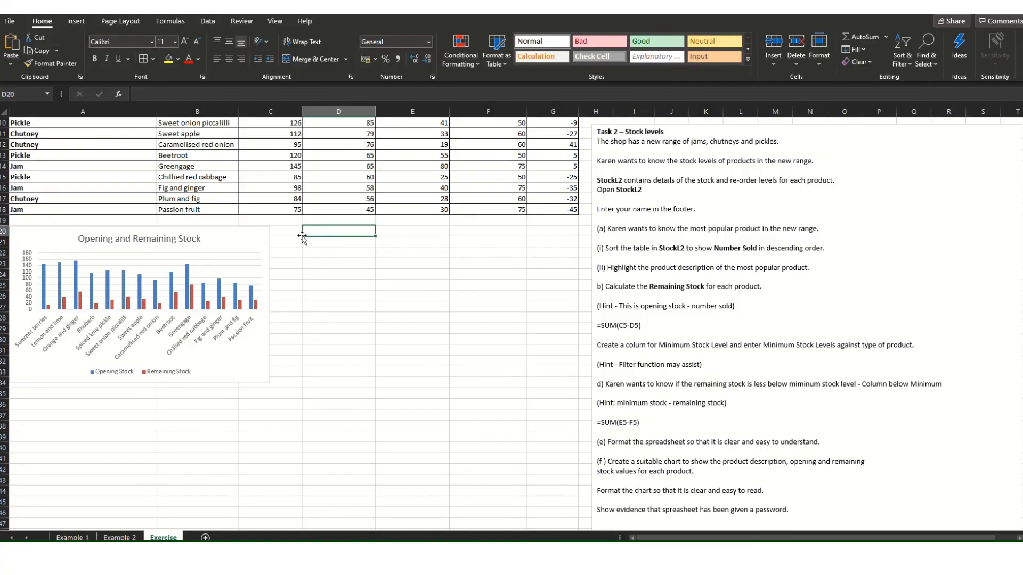
# - Paste the snipped password screenshot at cell D21
pyautogui.rightClick(321, 241)
pyautogui.click(360, 297)
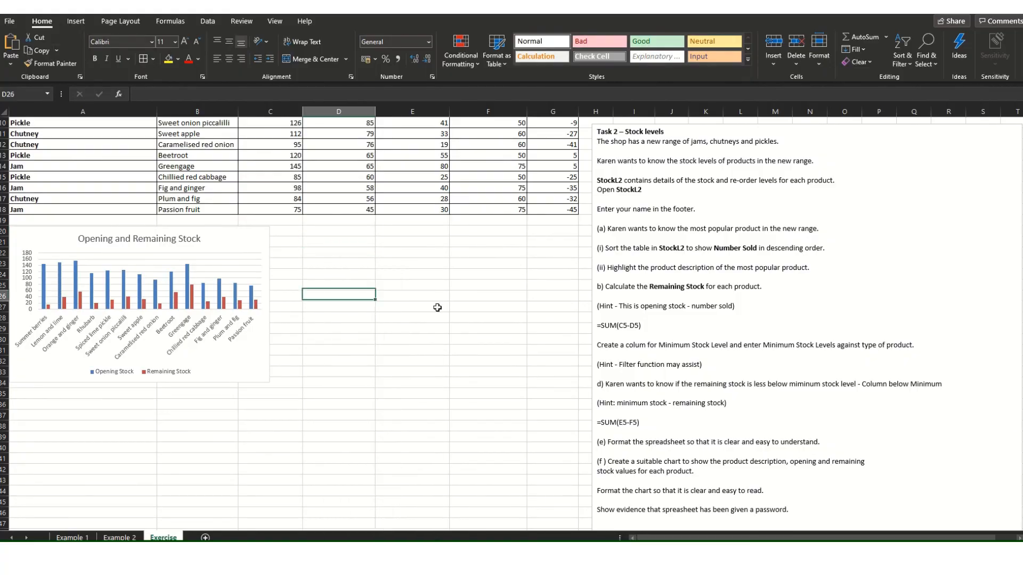
pyautogui.rightClick(311, 244)
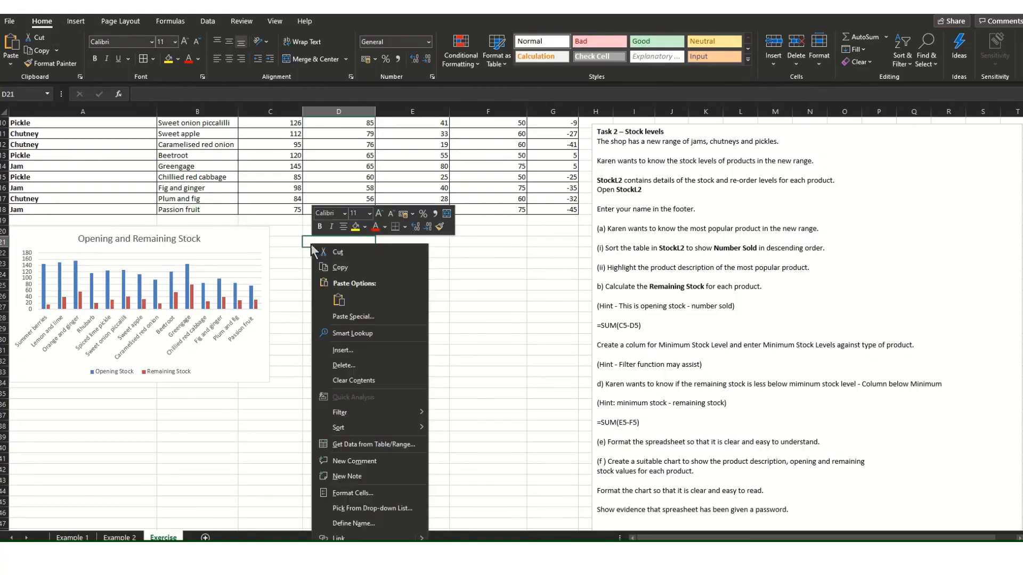
pyautogui.click(343, 303)
# - Shrink the screenshot and position it beside the chart below the table
pyautogui.moveTo(303, 236); pyautogui.dragTo(492, 384)
pyautogui.moveTo(777, 452); pyautogui.dragTo(554, 286)
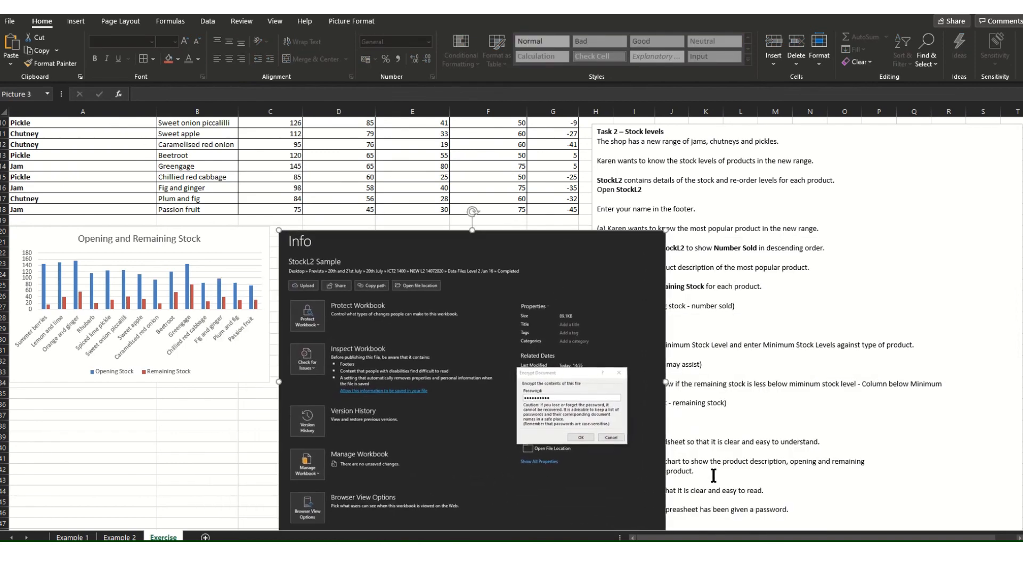
pyautogui.scroll(-3, 656, 474)
pyautogui.moveTo(666, 437); pyautogui.dragTo(589, 376)
pyautogui.scroll(1, 789, 323)
pyautogui.scroll(3, 789, 324)
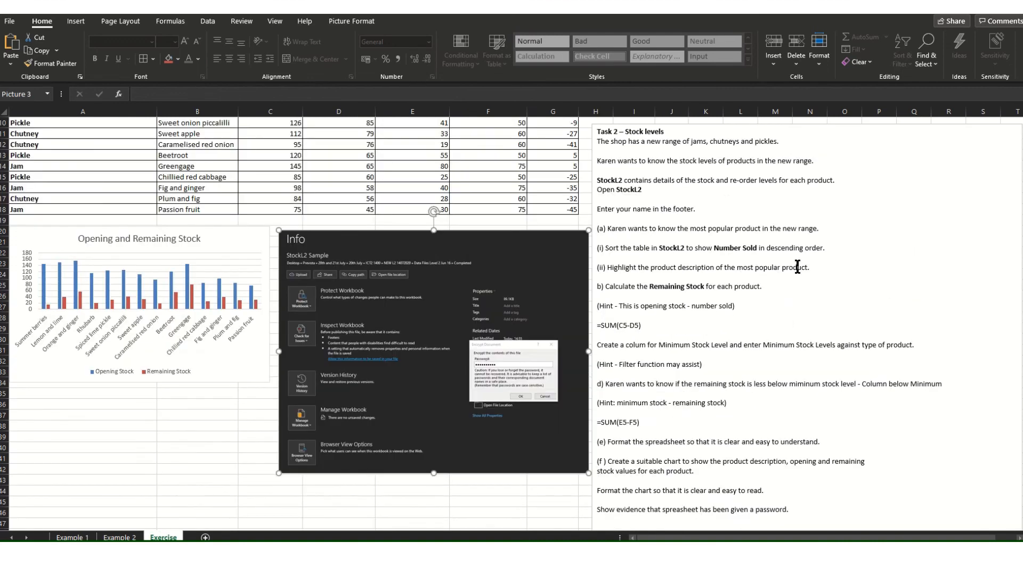
pyautogui.moveTo(468, 247); pyautogui.dragTo(464, 241)
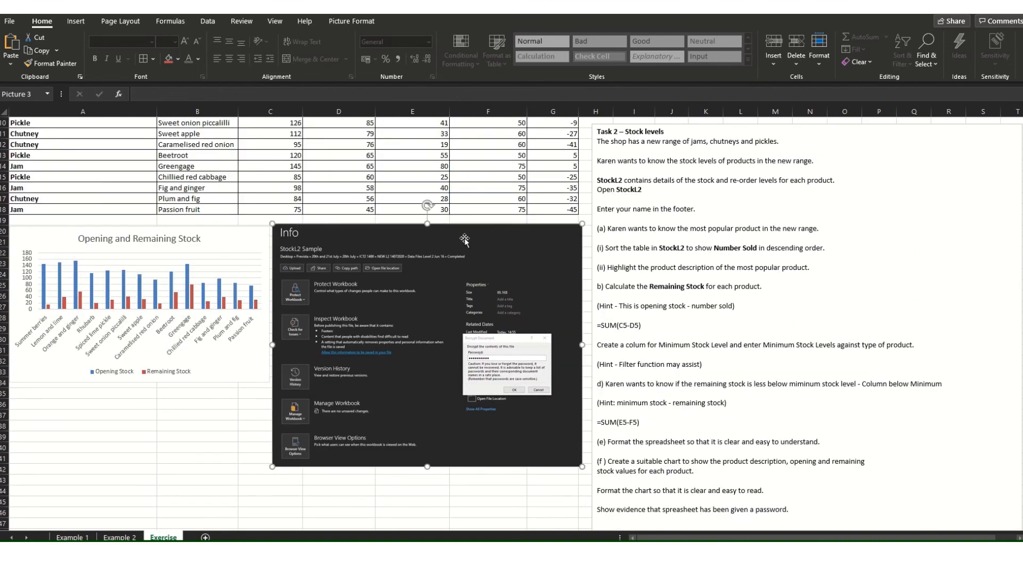